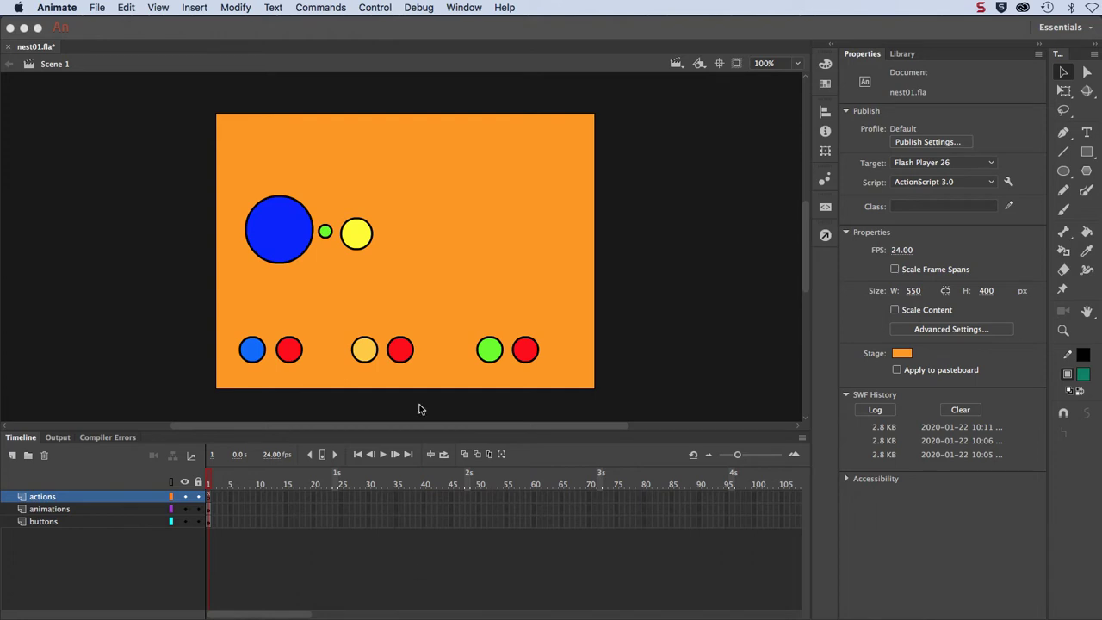
Test the movie, try the start and stop buttons for the nested ball animations, and close the preview.
left_click(375, 8)
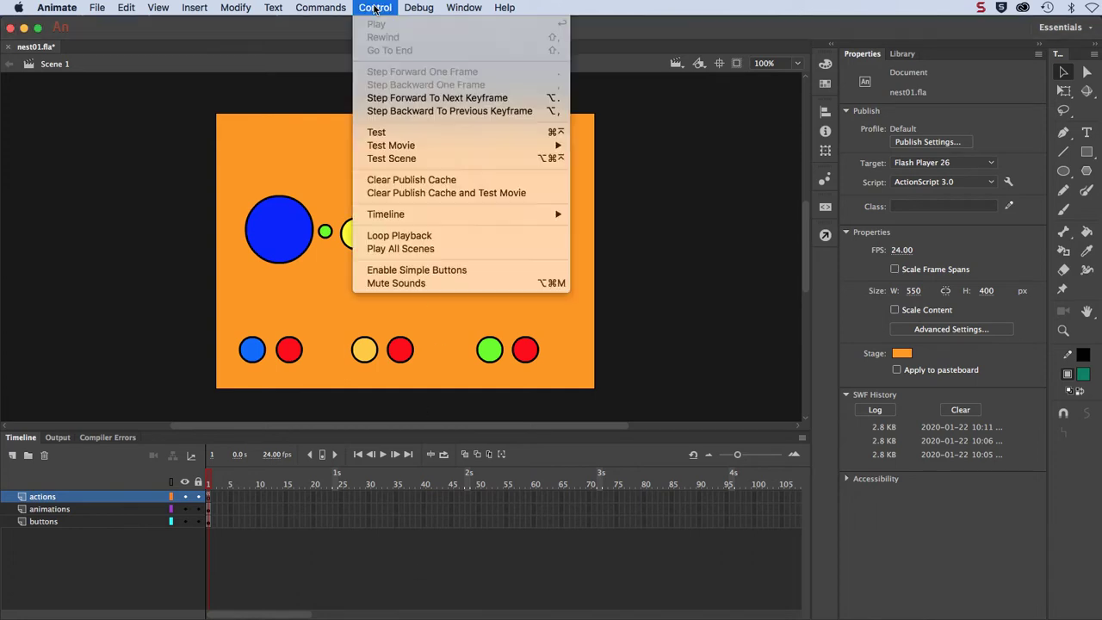
left_click(376, 133)
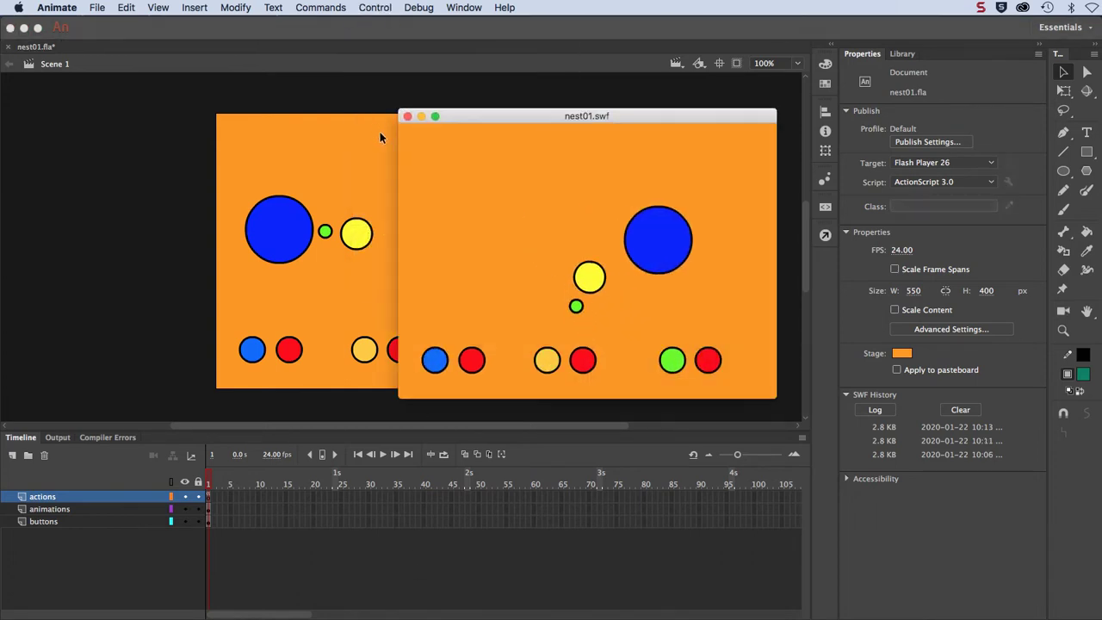
left_click_drag(495, 116, 433, 132)
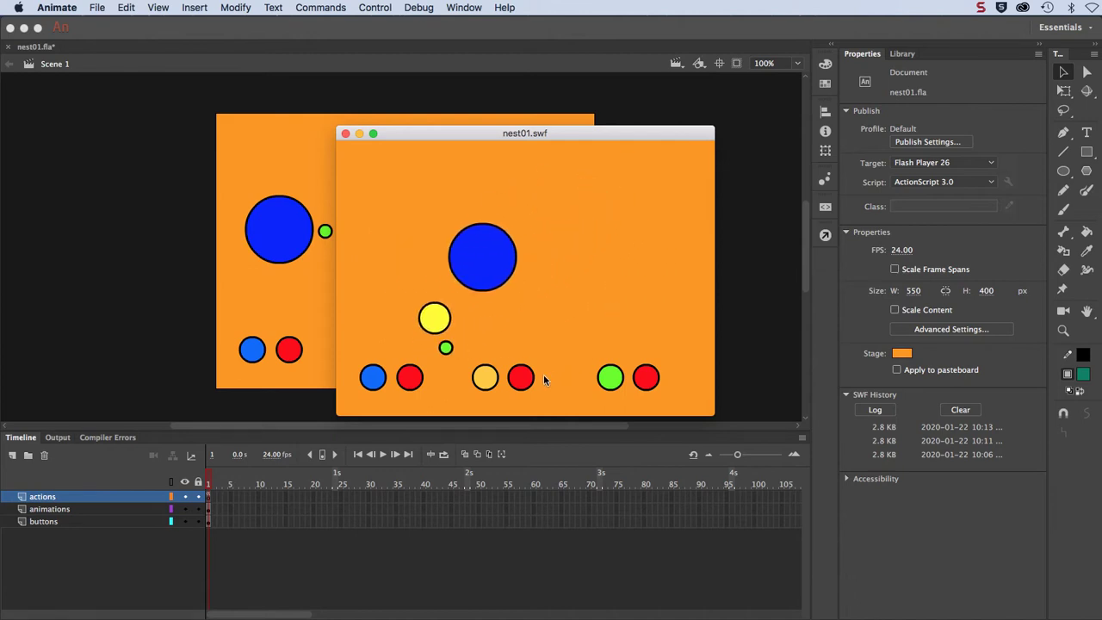
left_click(411, 379)
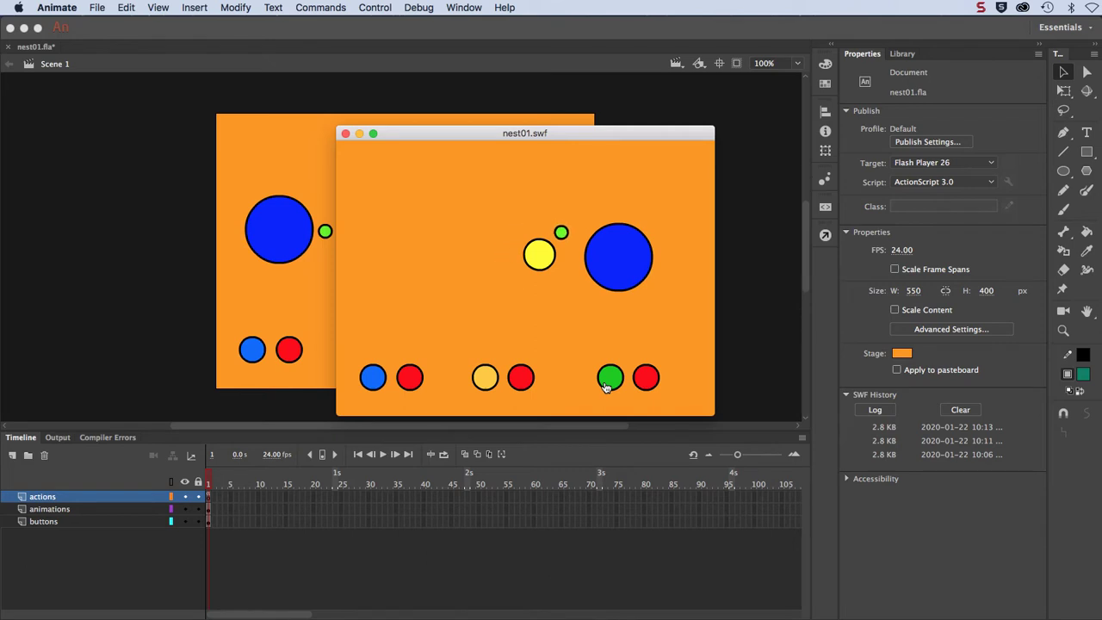
left_click(373, 380)
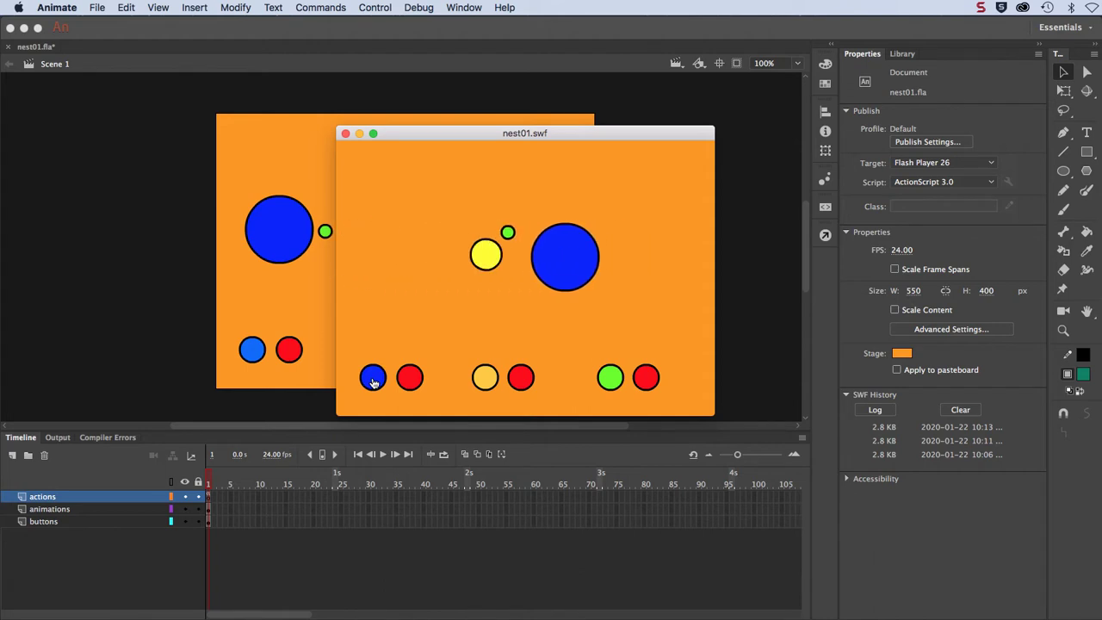
left_click(485, 379)
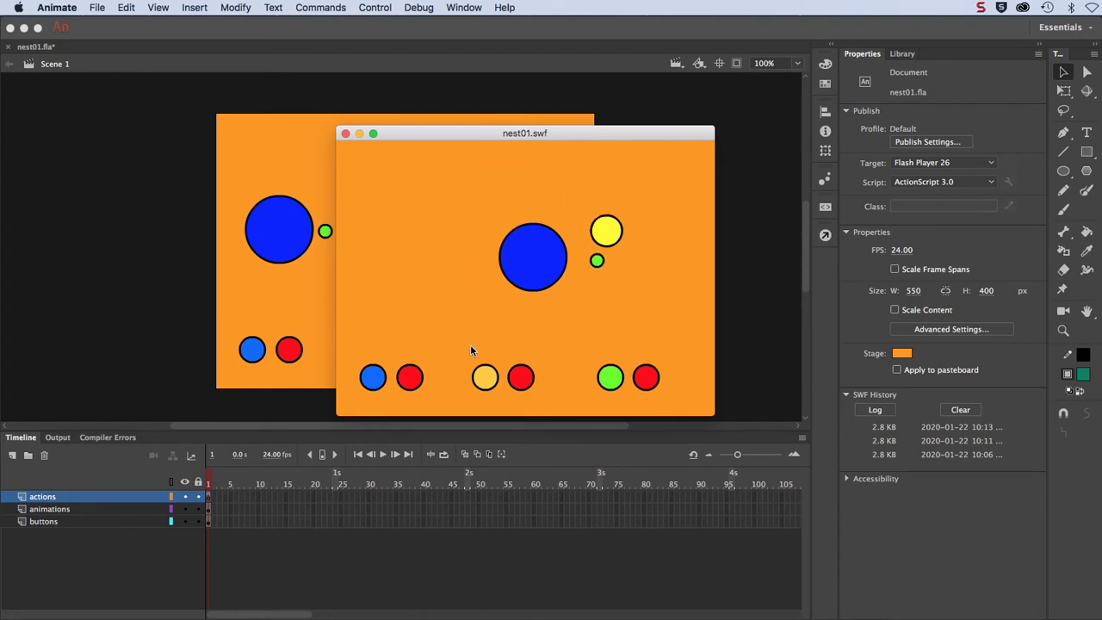
left_click(645, 377)
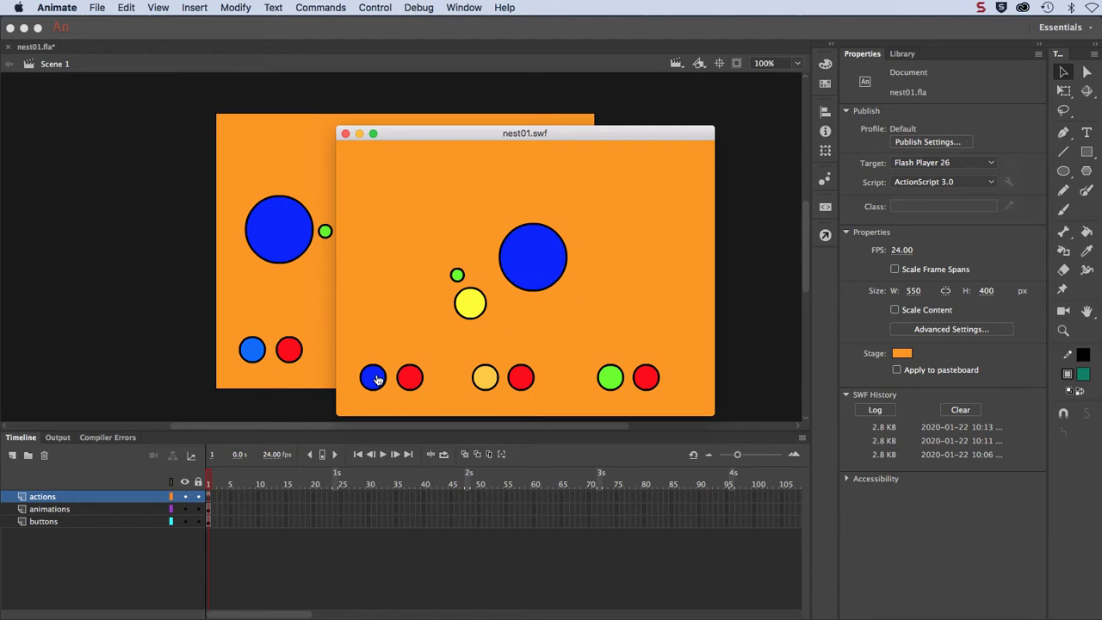
left_click(346, 133)
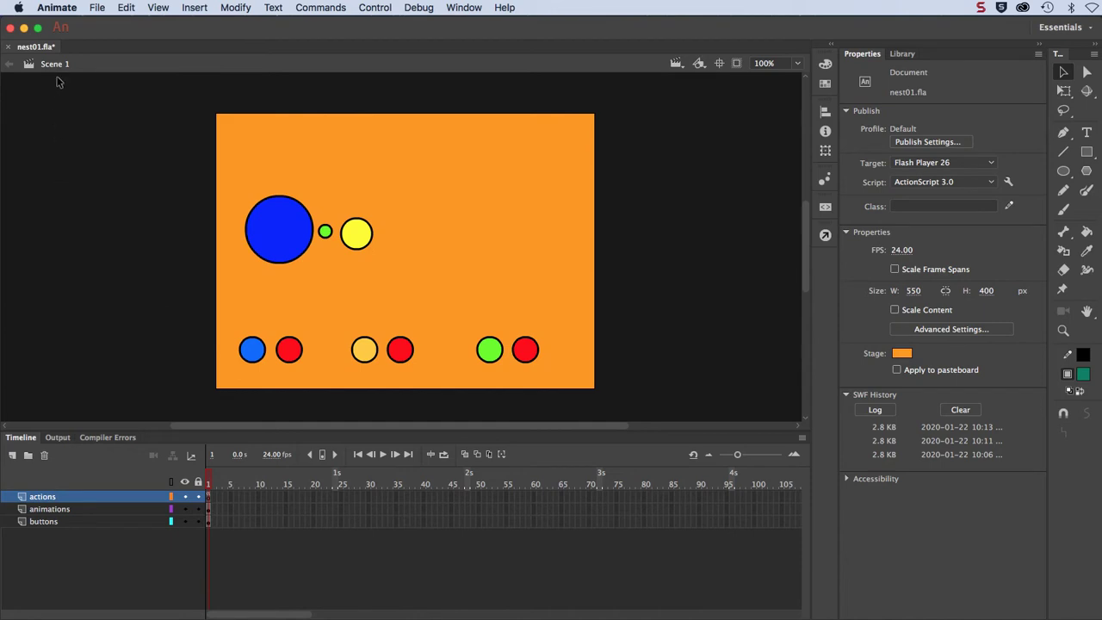
Examine the contents of the animations and buttons layers and the symbols stored in the library.
left_click(61, 510)
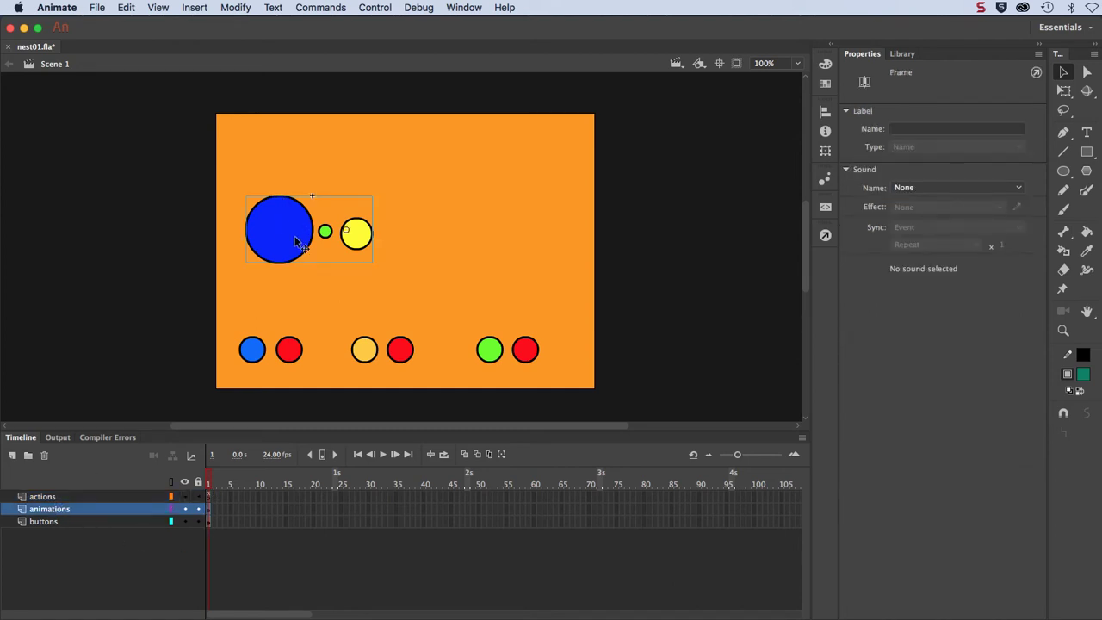
left_click(87, 522)
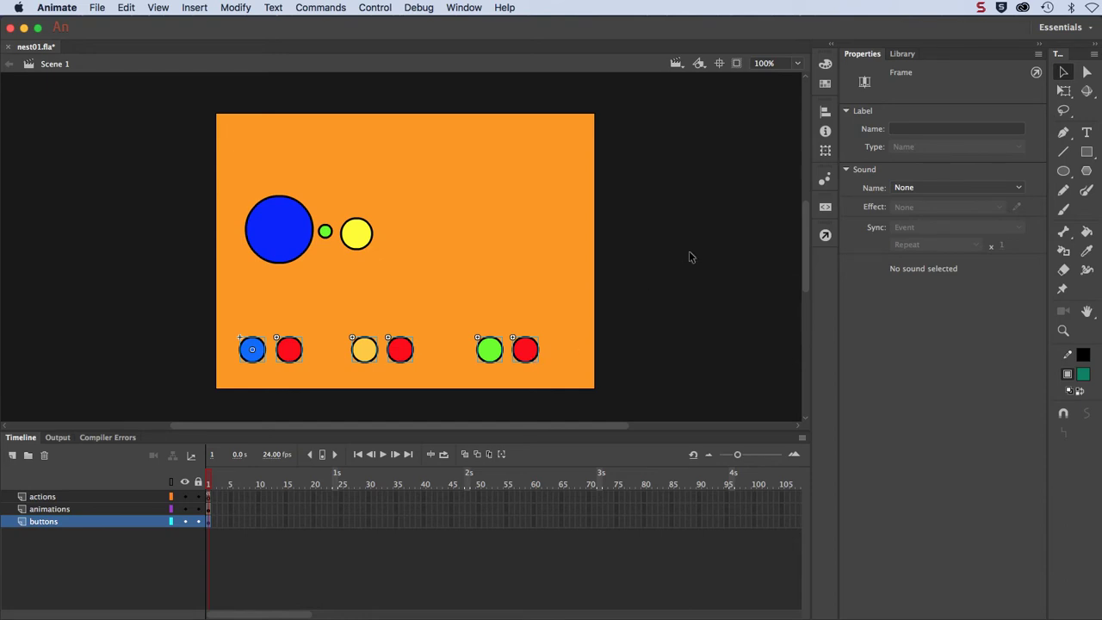
left_click(901, 54)
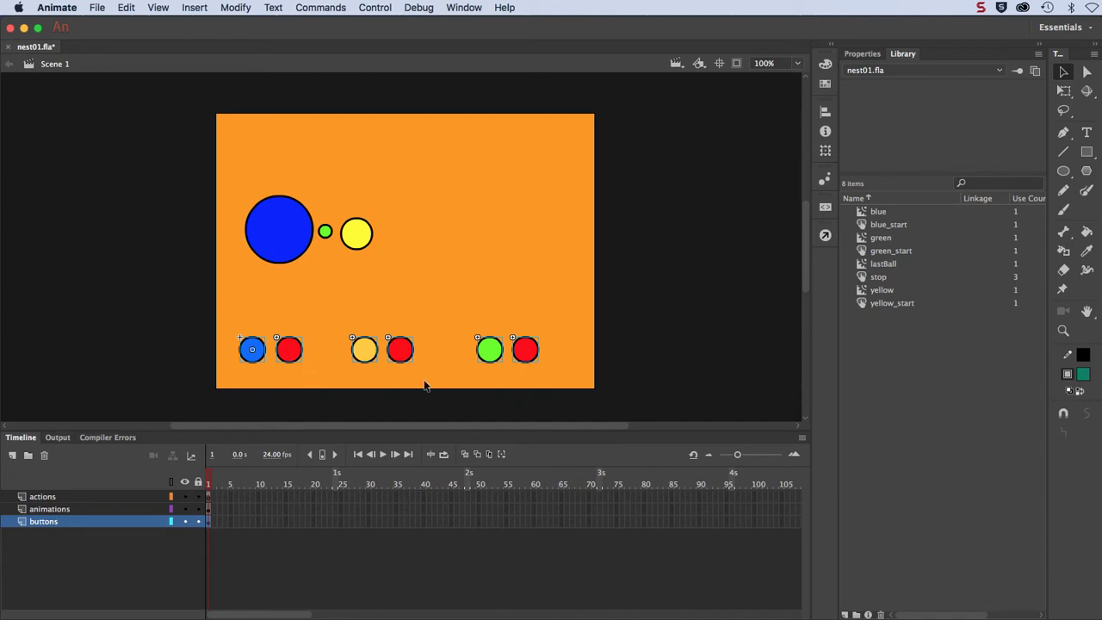
left_click(862, 54)
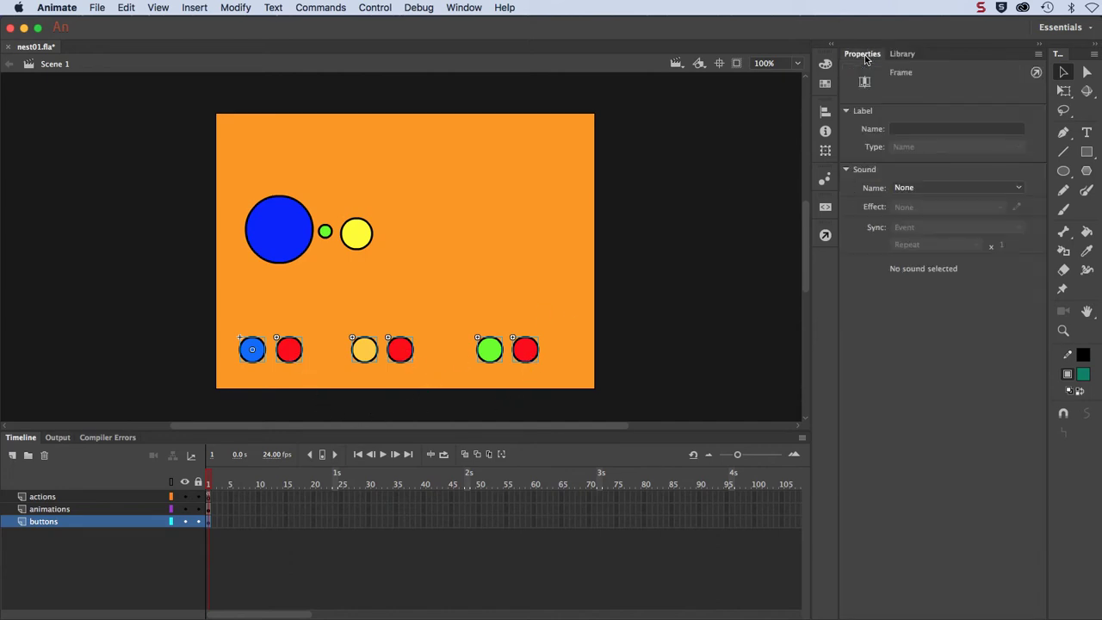
left_click(124, 329)
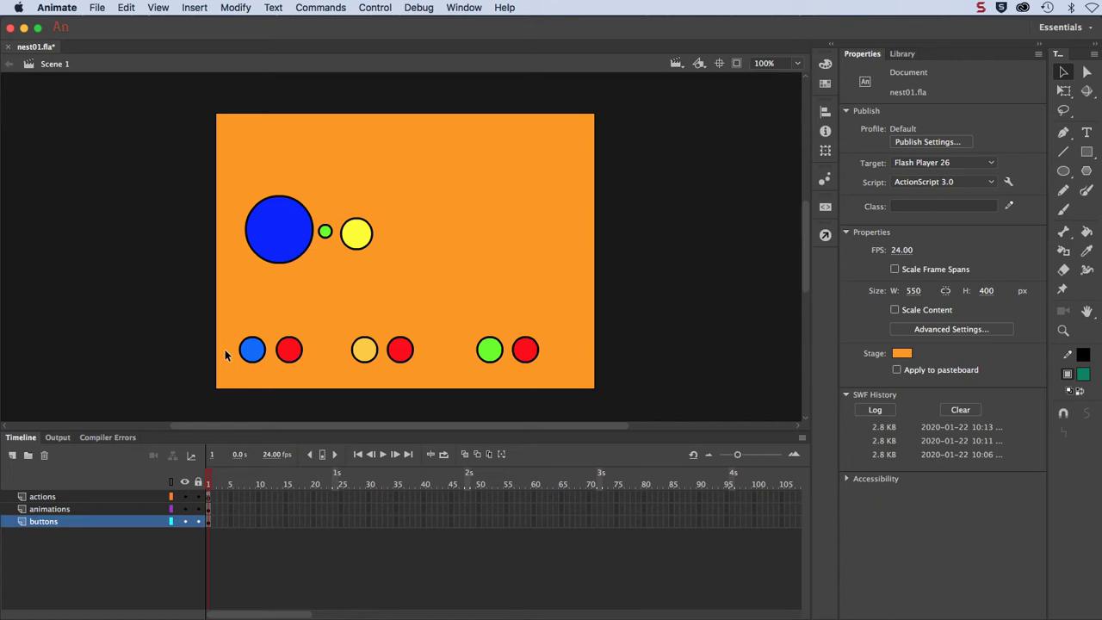
Check the instance names of the blue, yellow and green start buttons on the stage.
left_click(246, 361)
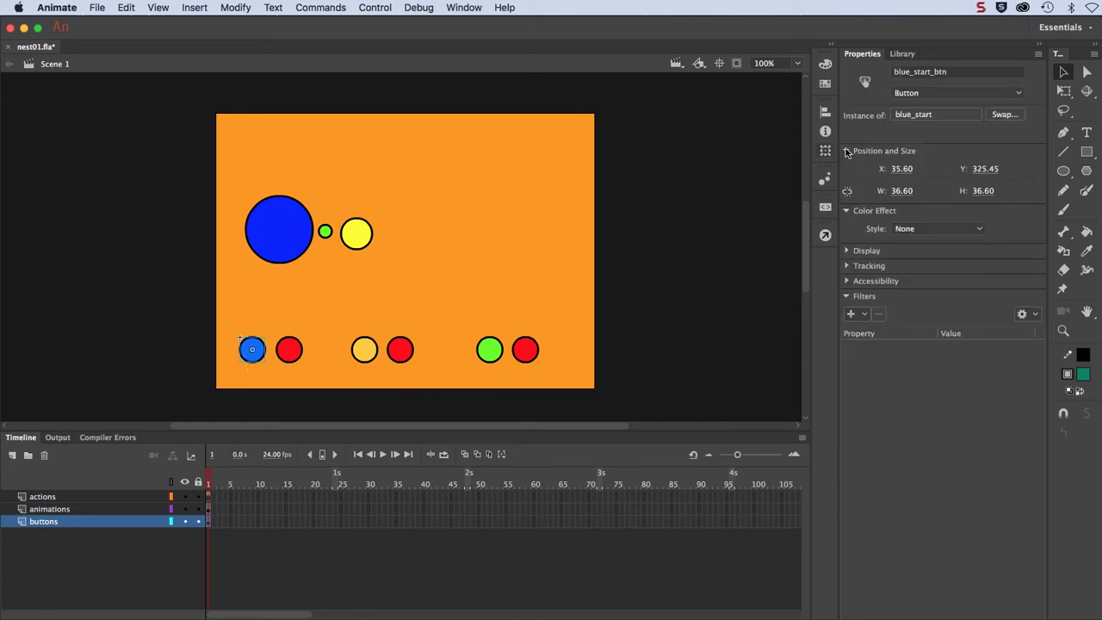
left_click(947, 71)
double_click(946, 71)
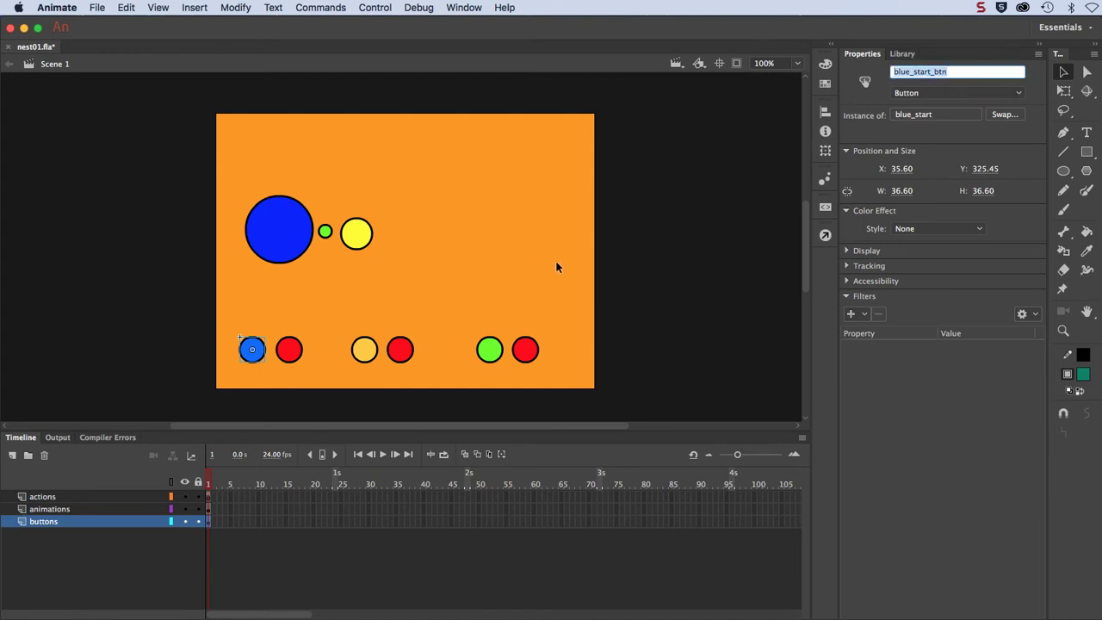
left_click(364, 350)
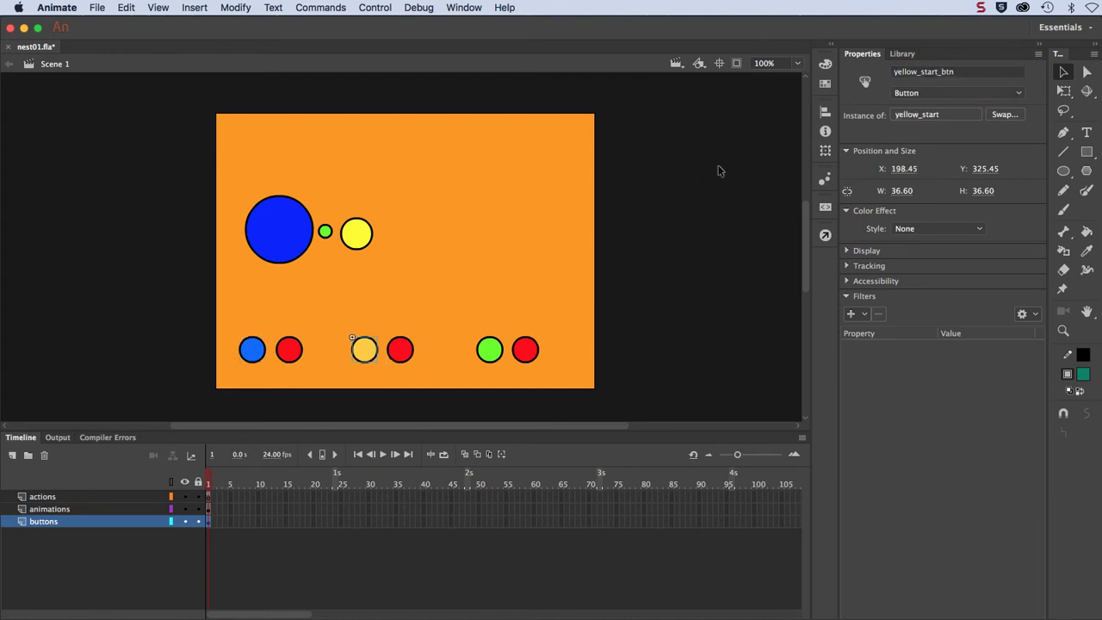
left_click(971, 72)
double_click(970, 71)
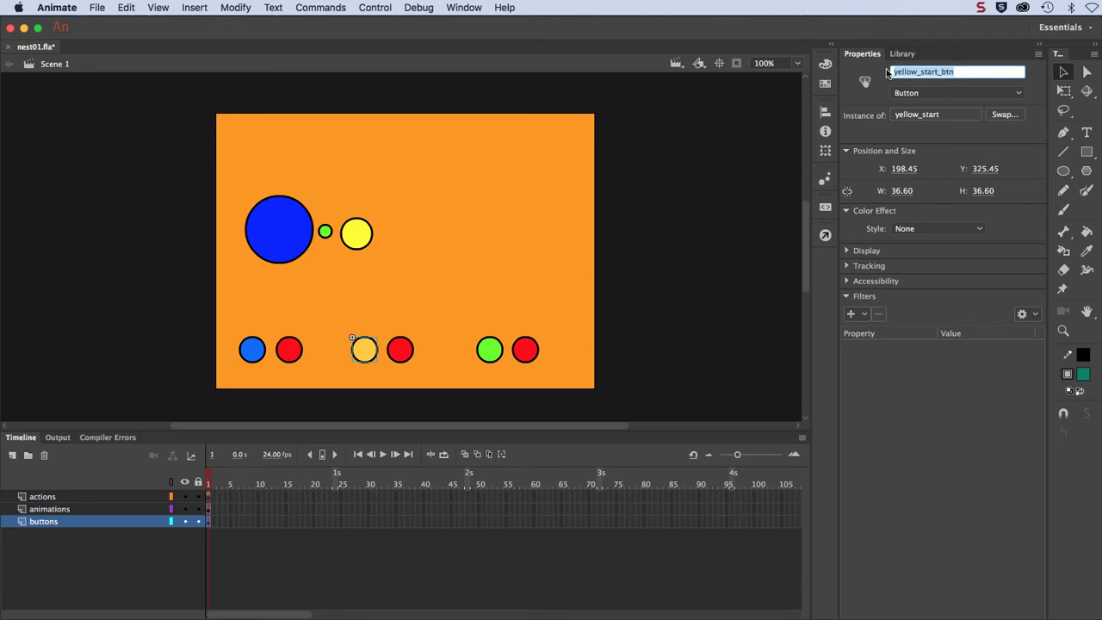
left_click(491, 351)
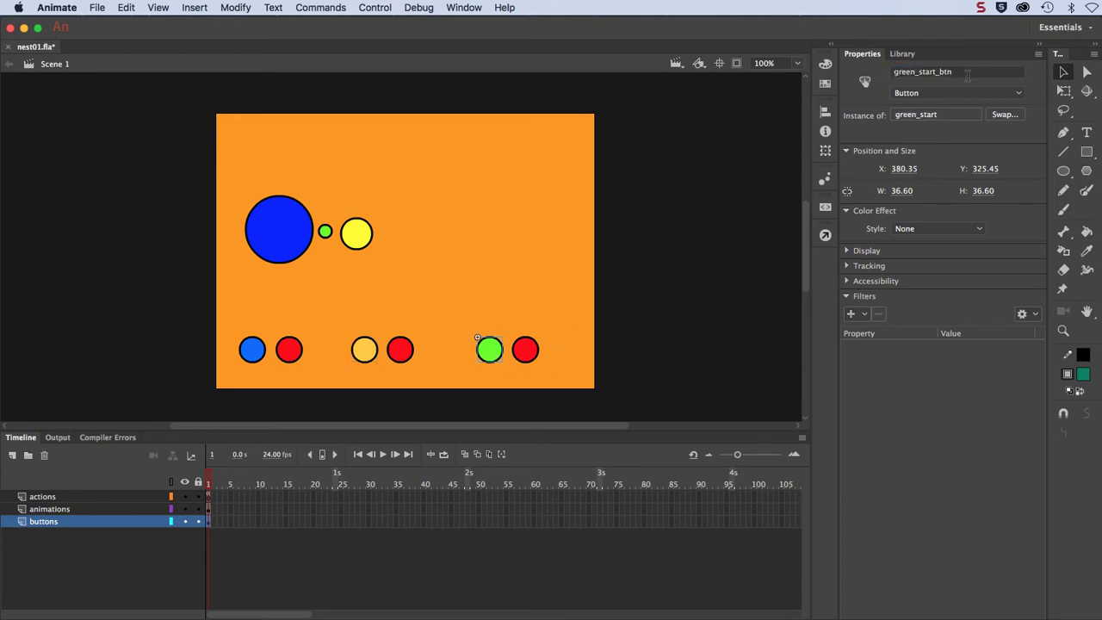
left_click(895, 74)
double_click(895, 74)
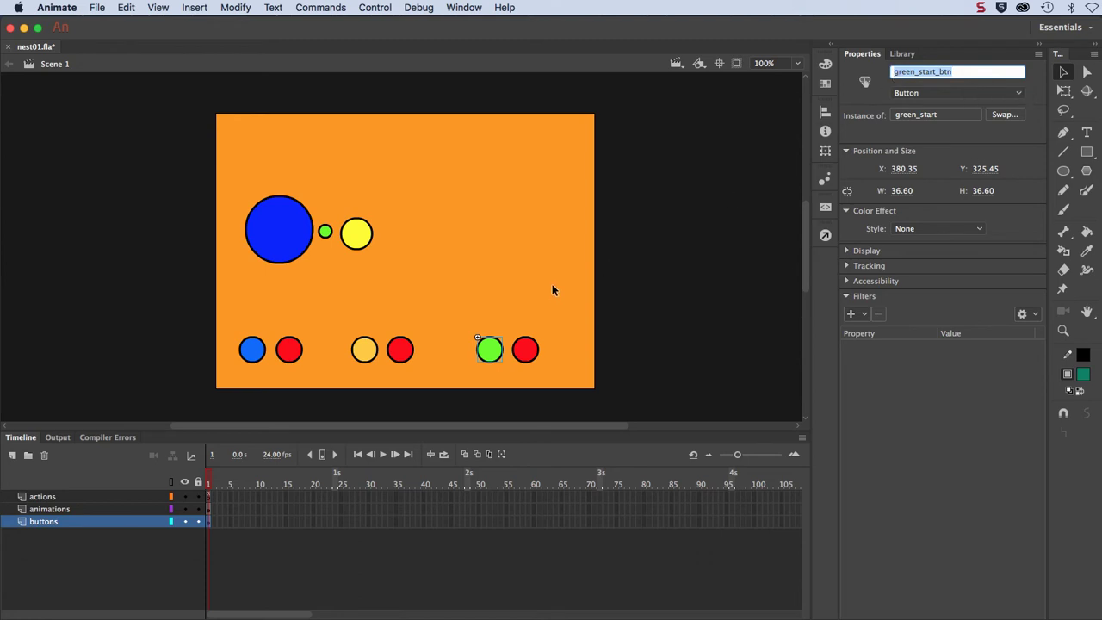
Check the instance names of the three red stop buttons beside the blue, yellow and green start buttons.
left_click(292, 358)
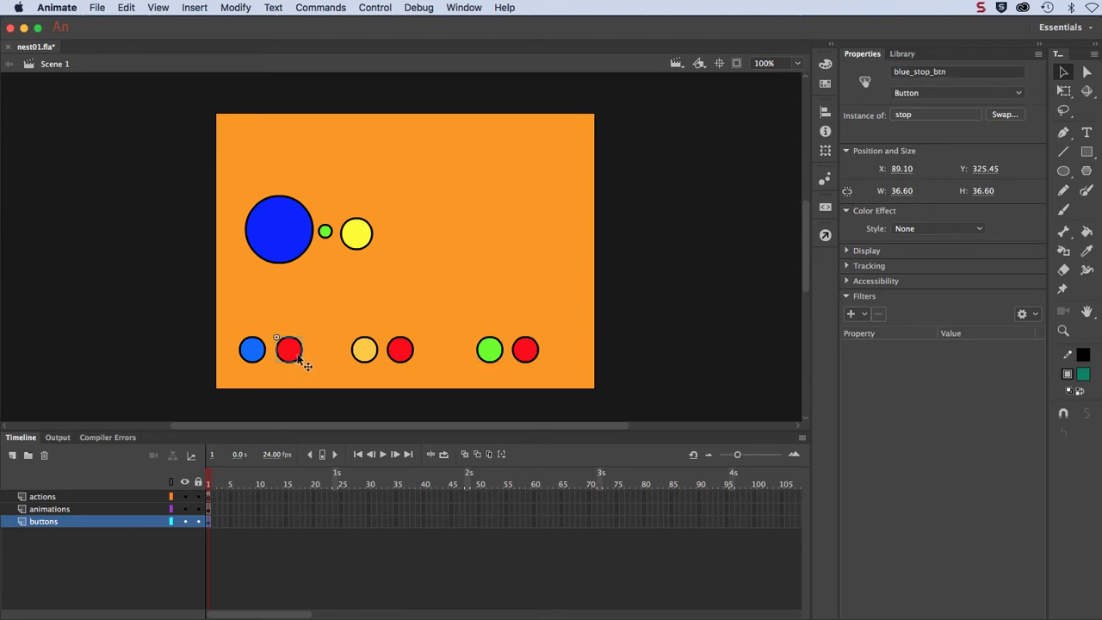
left_click(950, 73)
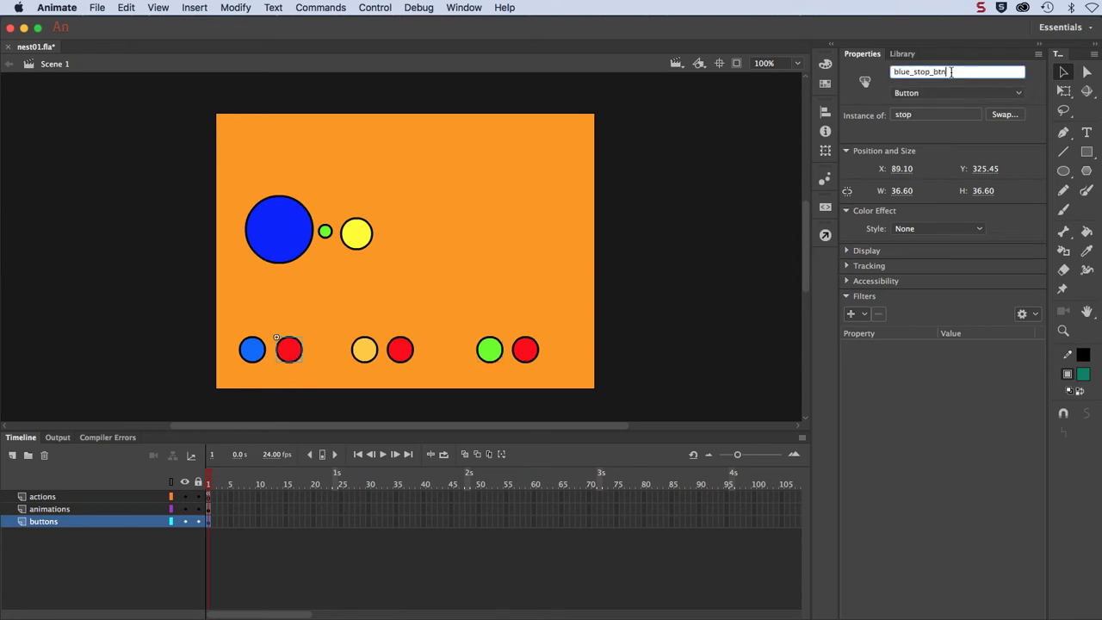
double_click(955, 71)
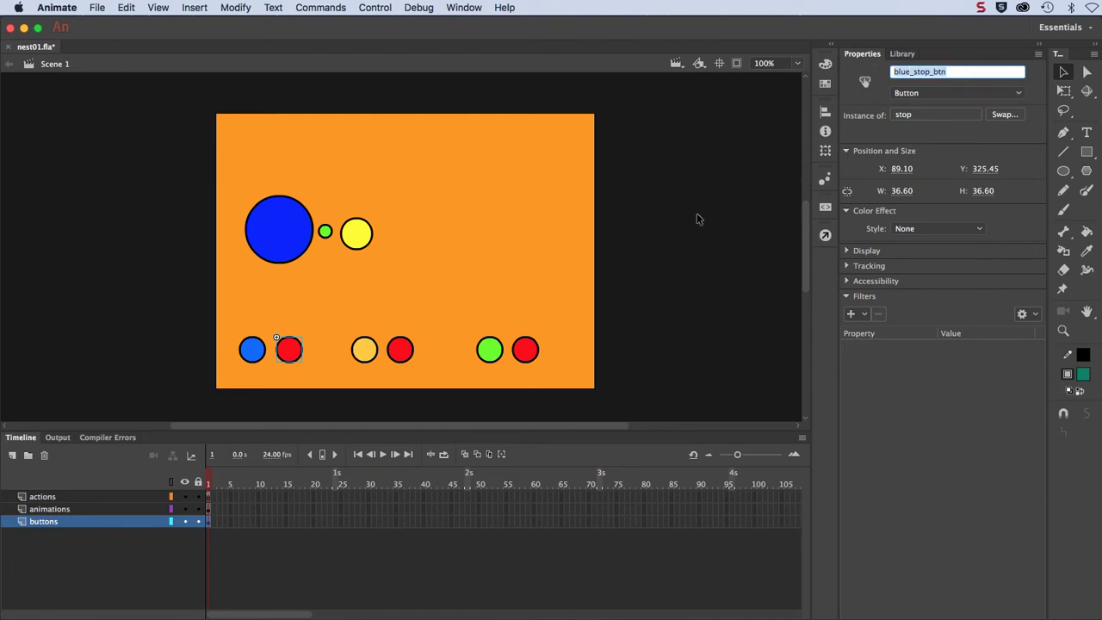
left_click(409, 355)
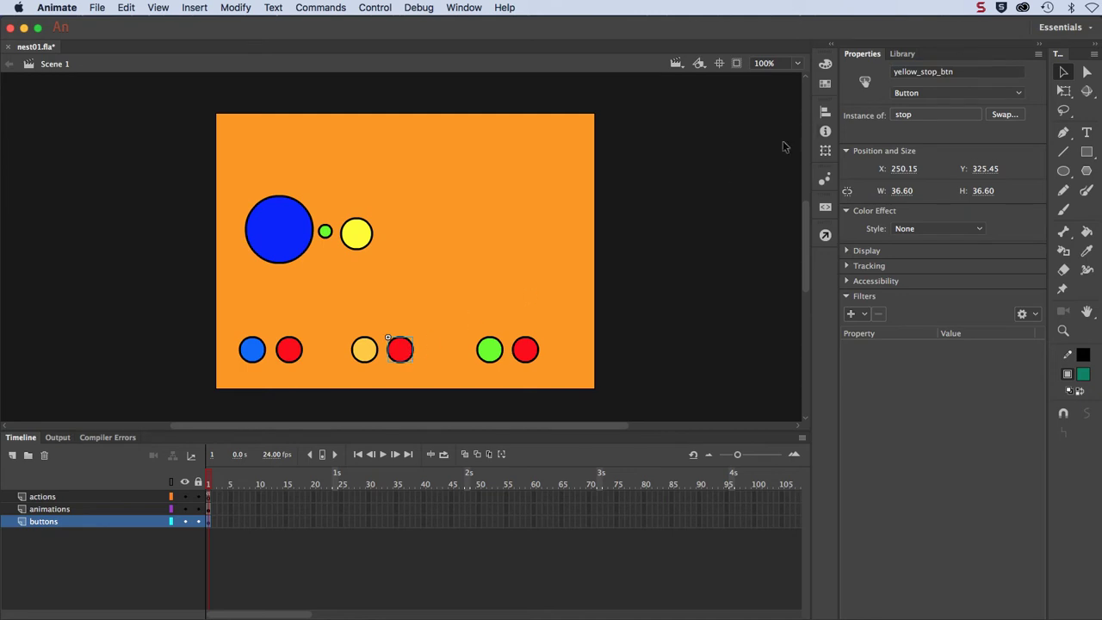
left_click(957, 73)
double_click(957, 72)
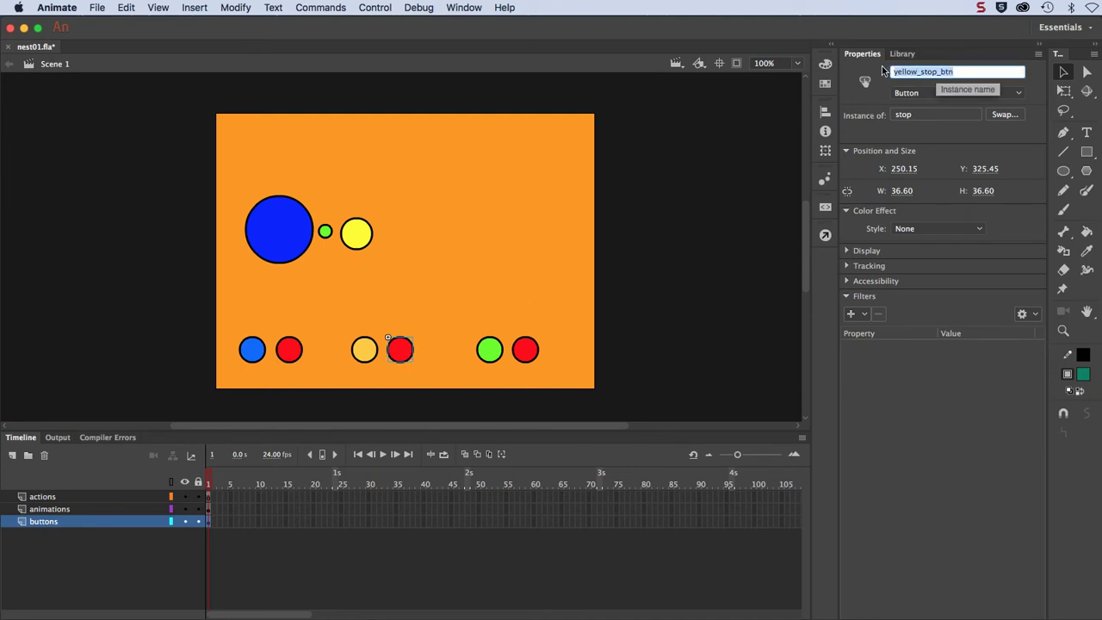
left_click(523, 353)
left_click(968, 72)
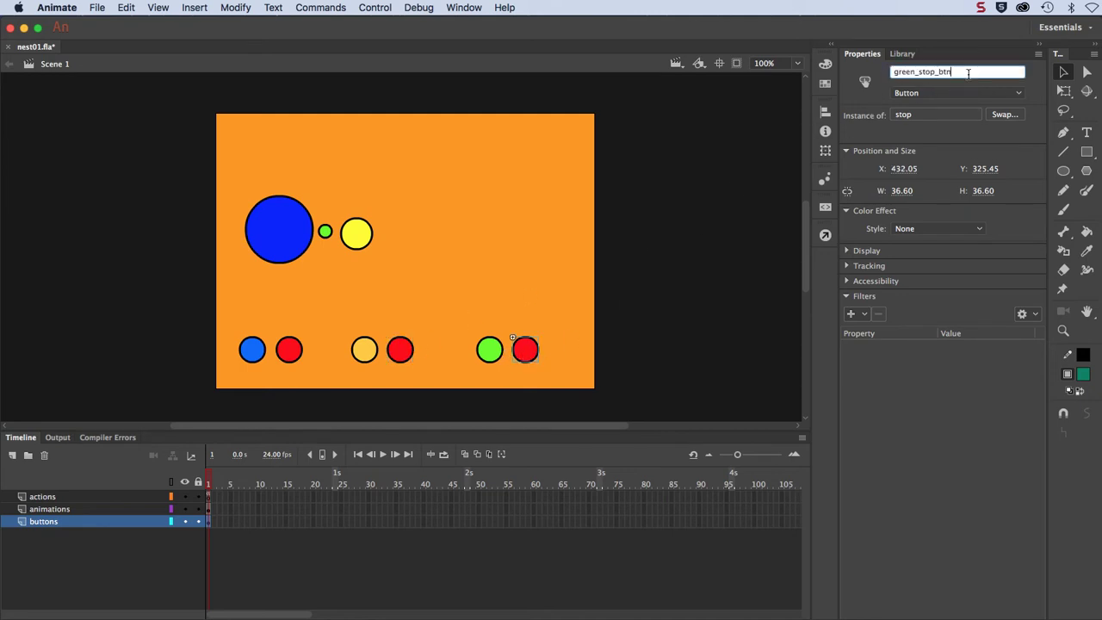
double_click(963, 72)
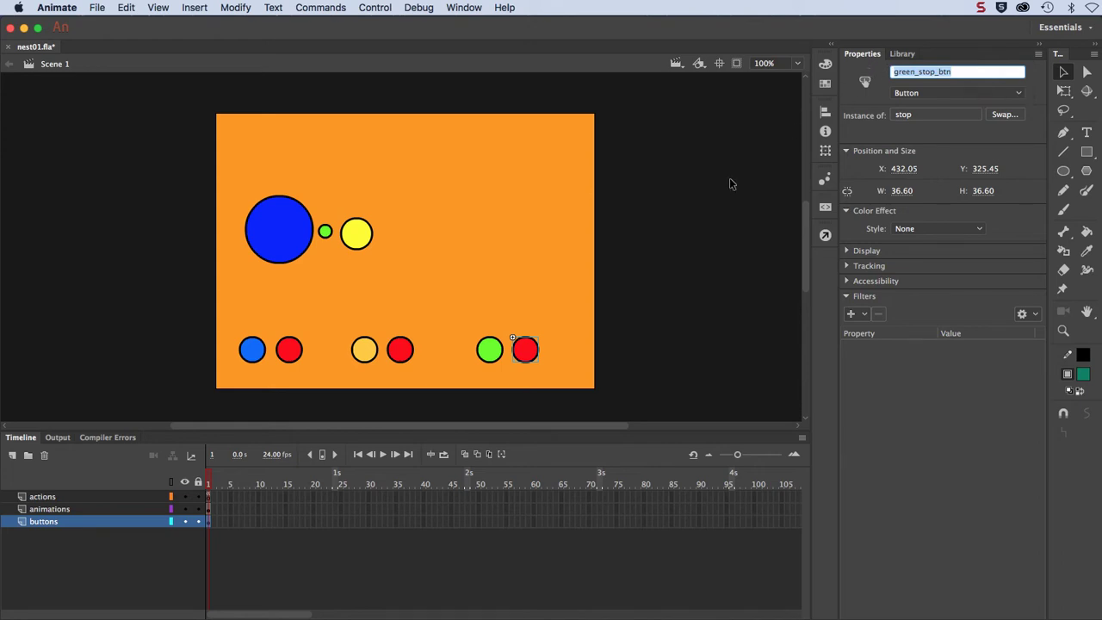
key("Return")
left_click(568, 312)
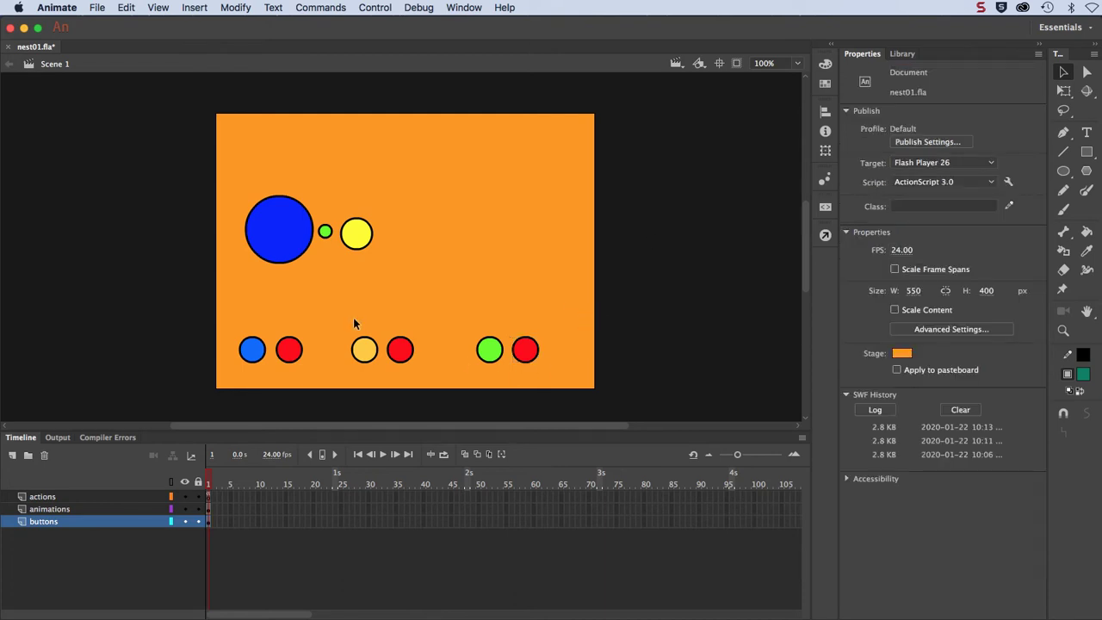
Check the blue ball movie clip's instance name, open the clip for editing and preview its motion tween from frame 1 to 49.
left_click(281, 262)
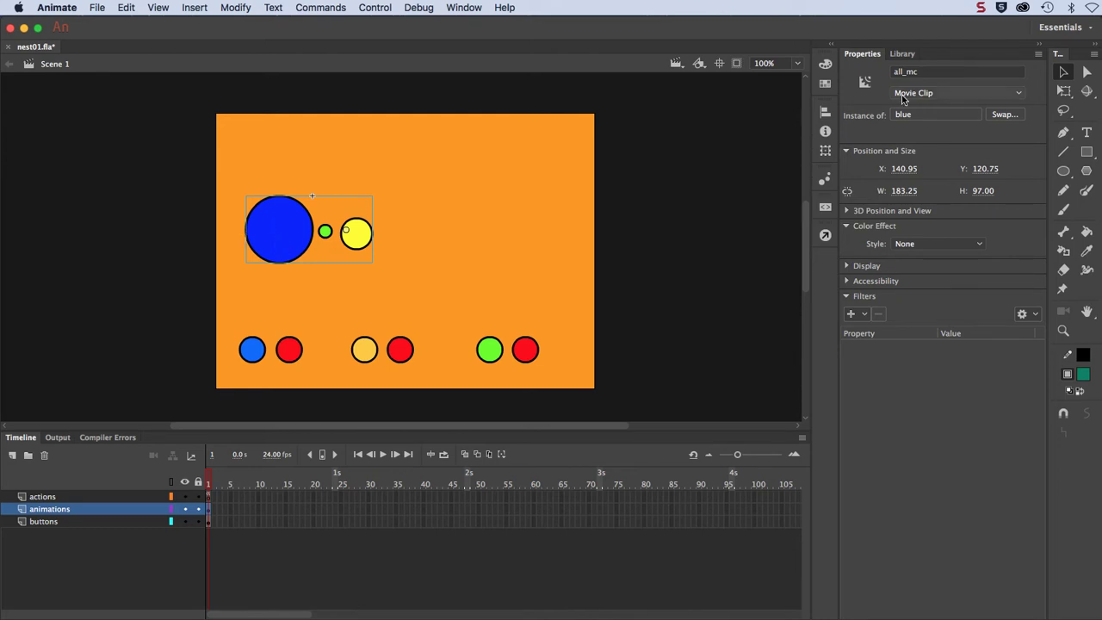
double_click(292, 245)
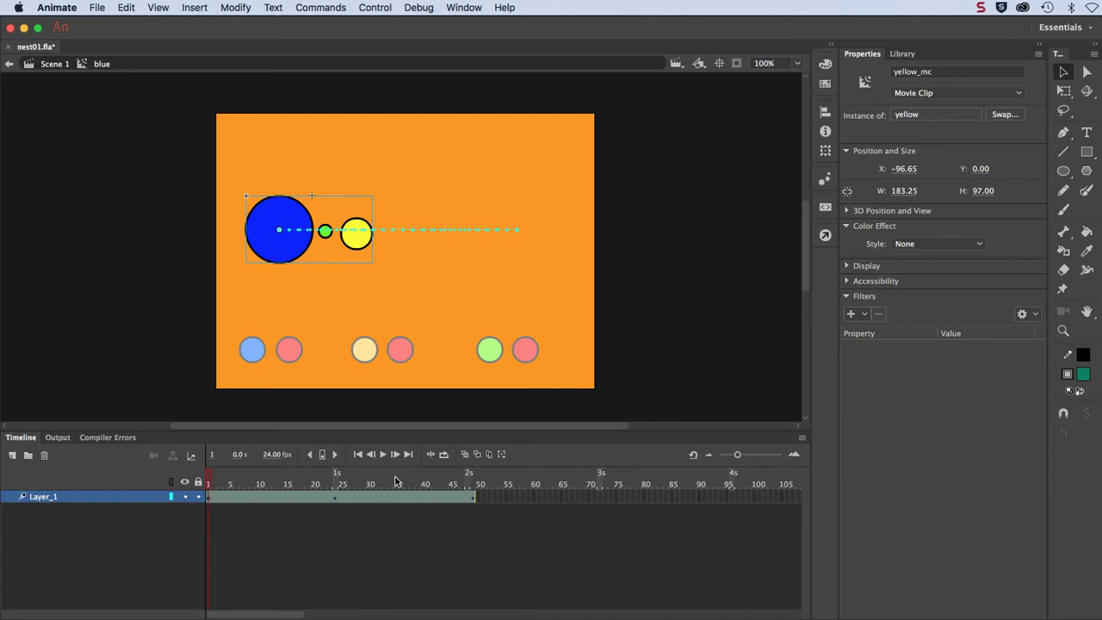
left_click(472, 489)
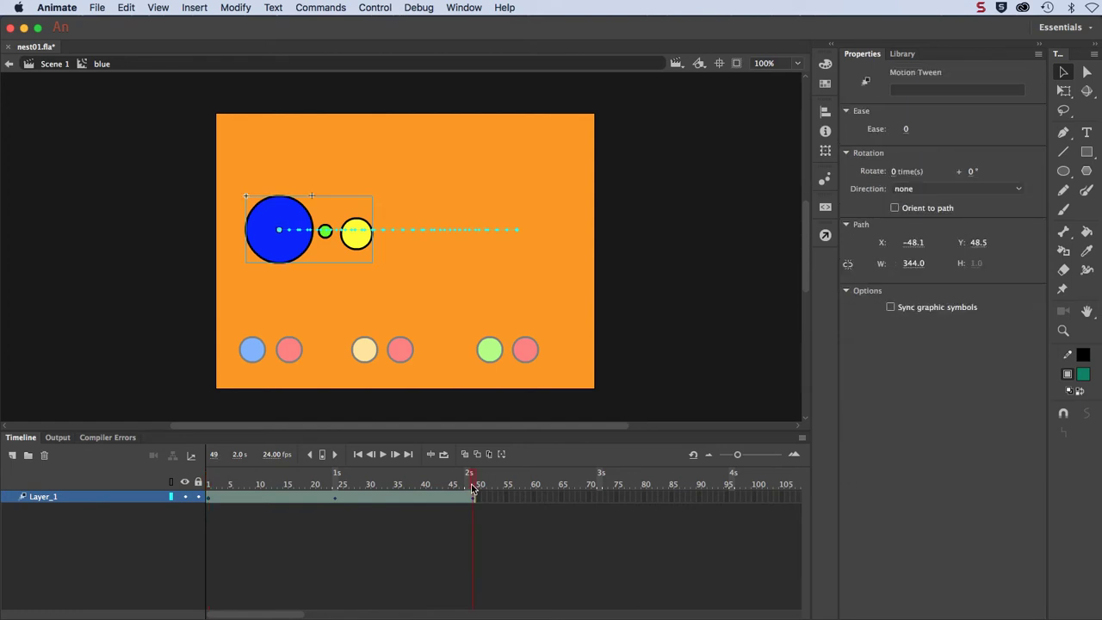
left_click(338, 486)
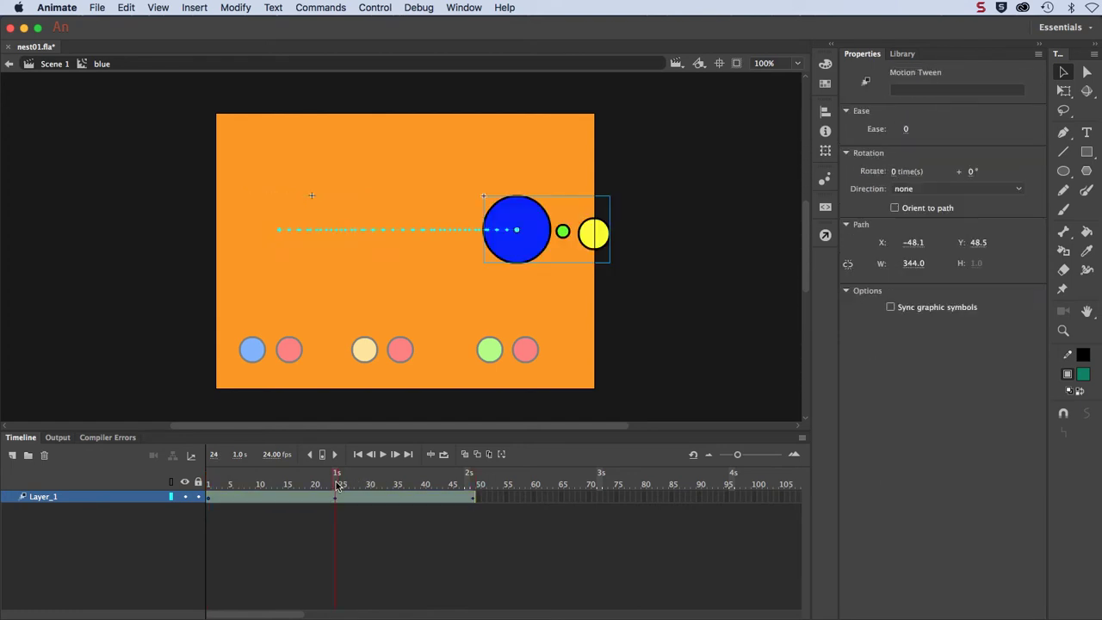
left_click(212, 484)
left_click_drag(213, 485, 429, 475)
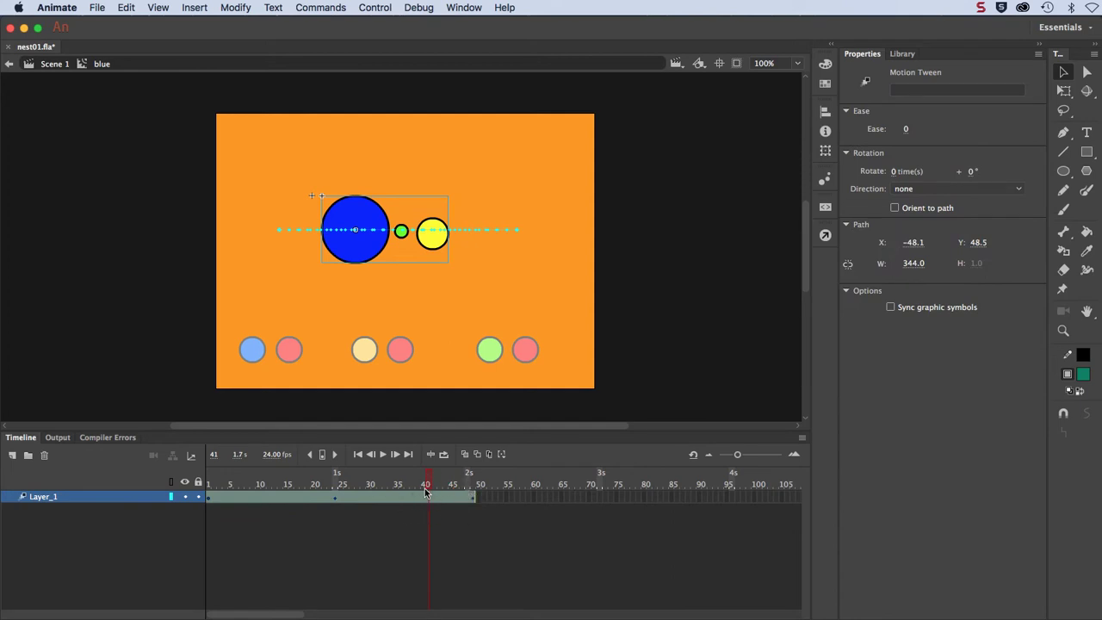
left_click_drag(427, 492, 196, 494)
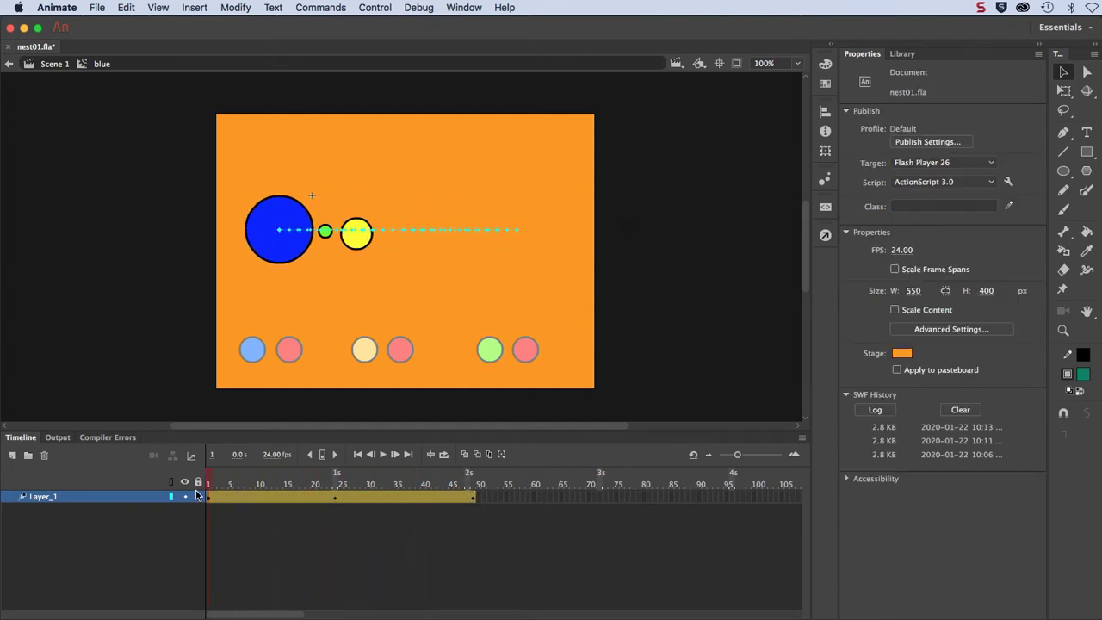
key("Return")
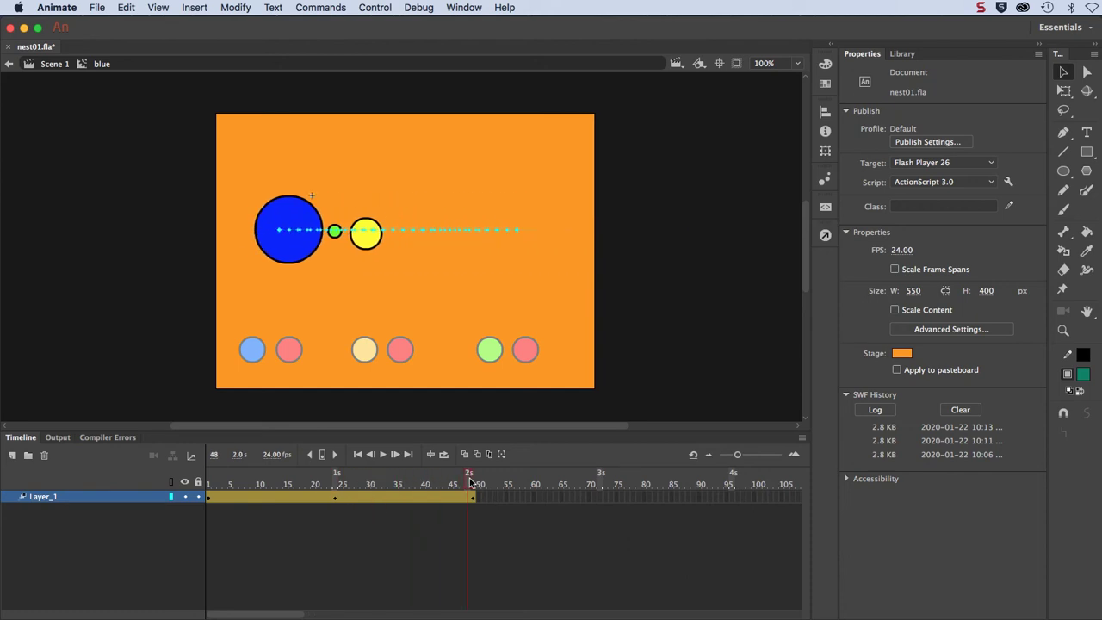
left_click(471, 483)
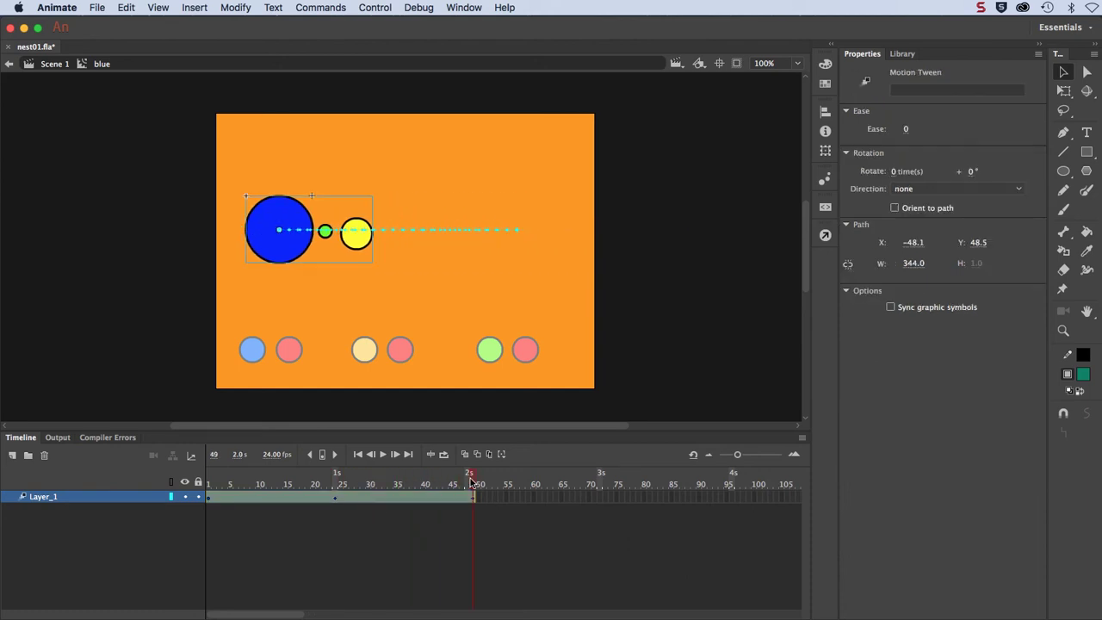
Open the yellow clip nested in the blue clip and check its yellow and blue layers and the green clip's instance name.
double_click(276, 258)
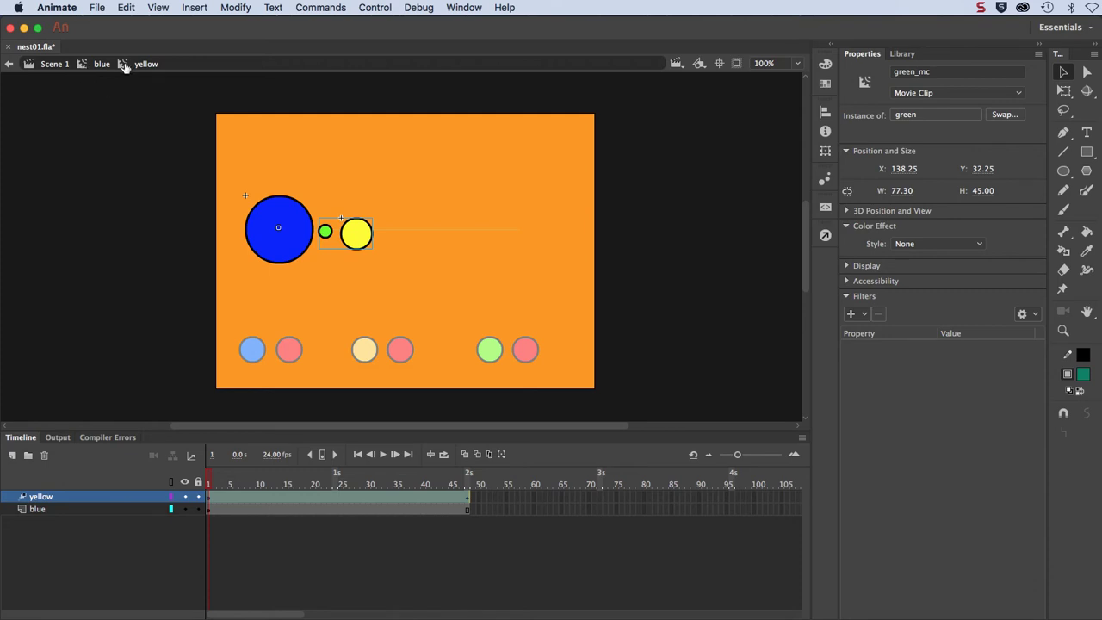
left_click(103, 514)
left_click(103, 511)
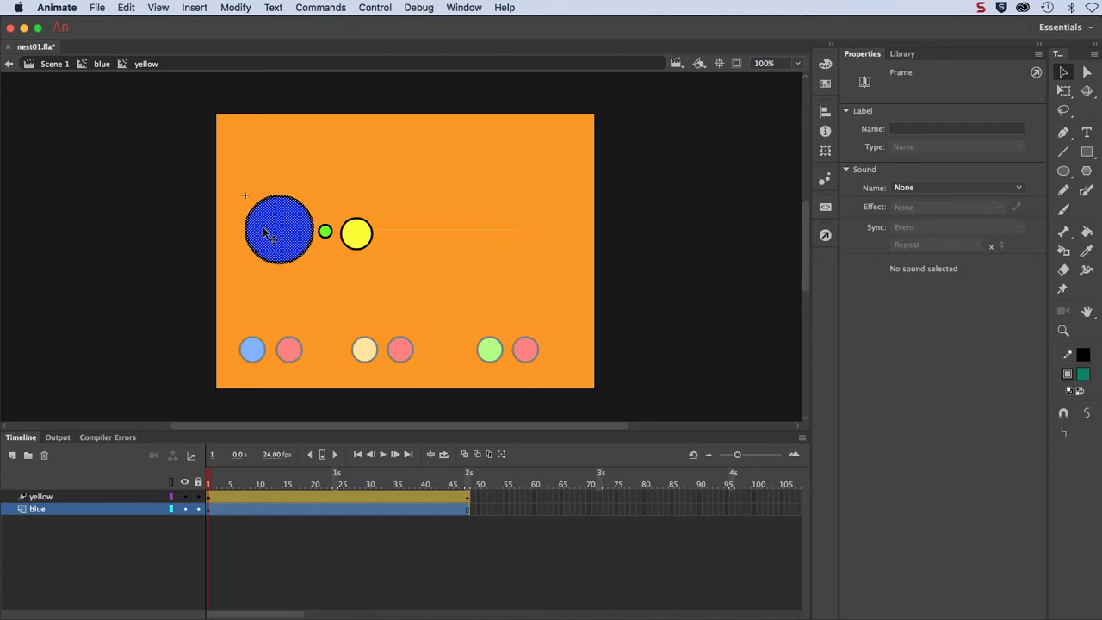
left_click(98, 496)
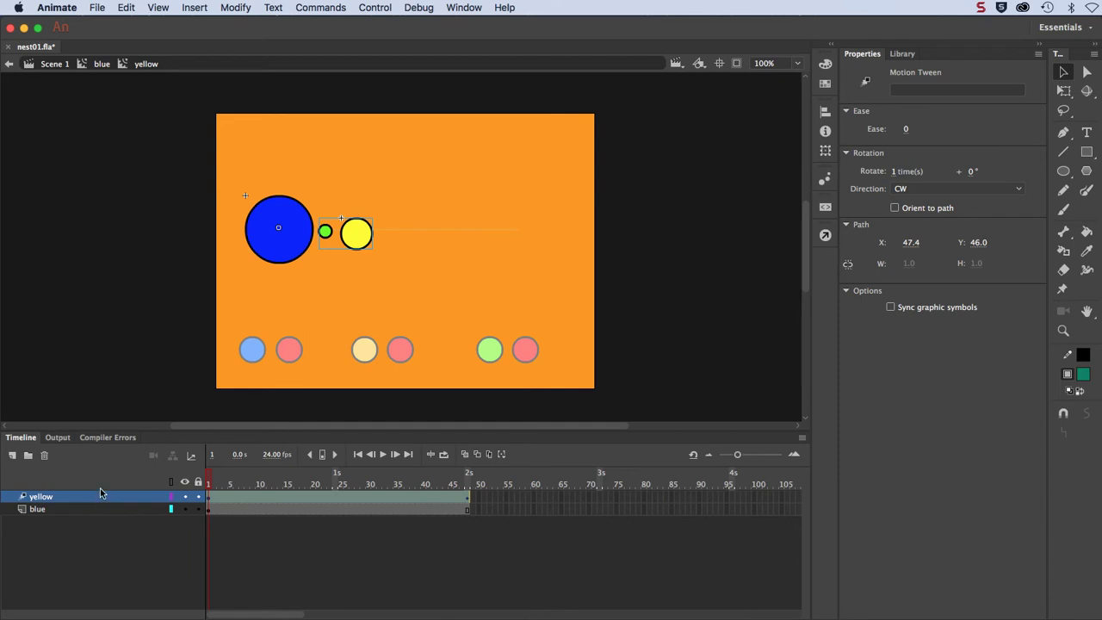
left_click(360, 247)
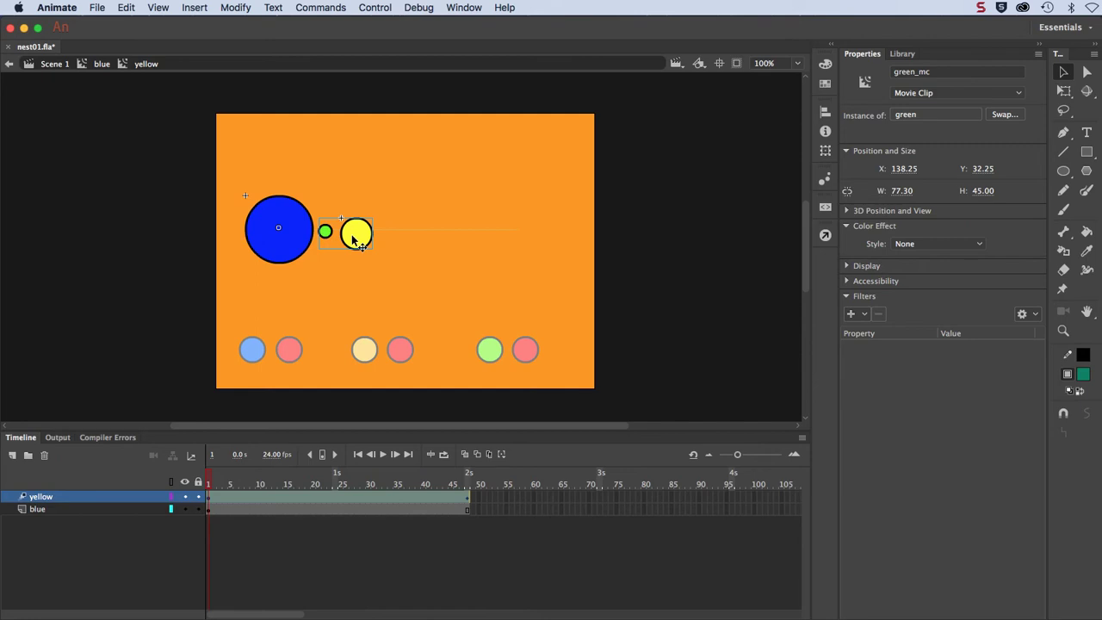
left_click(900, 73)
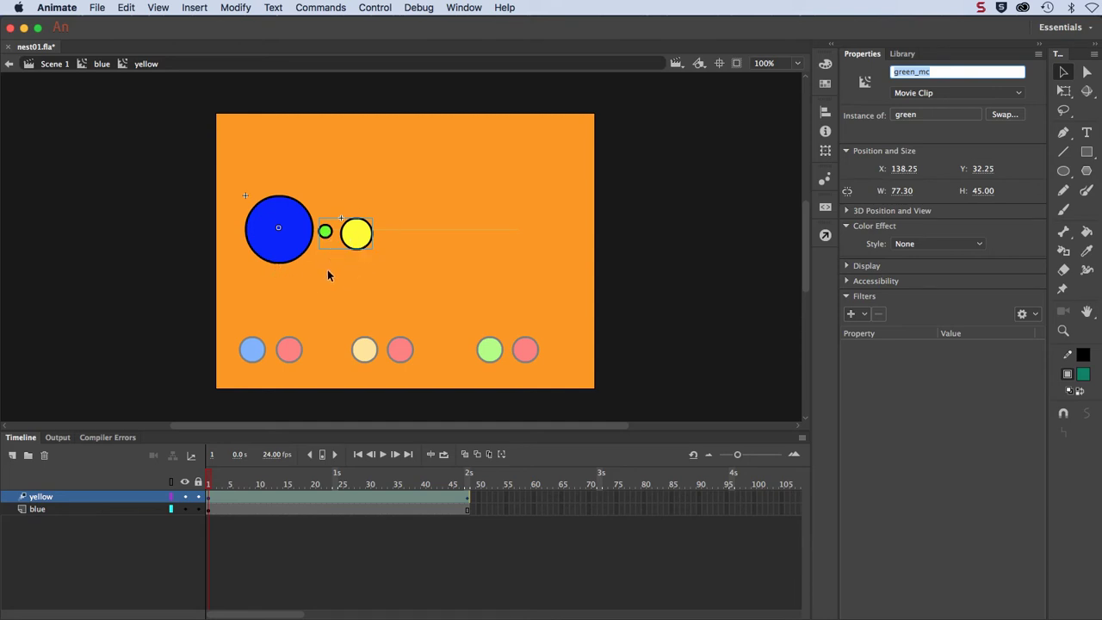
left_click(358, 241)
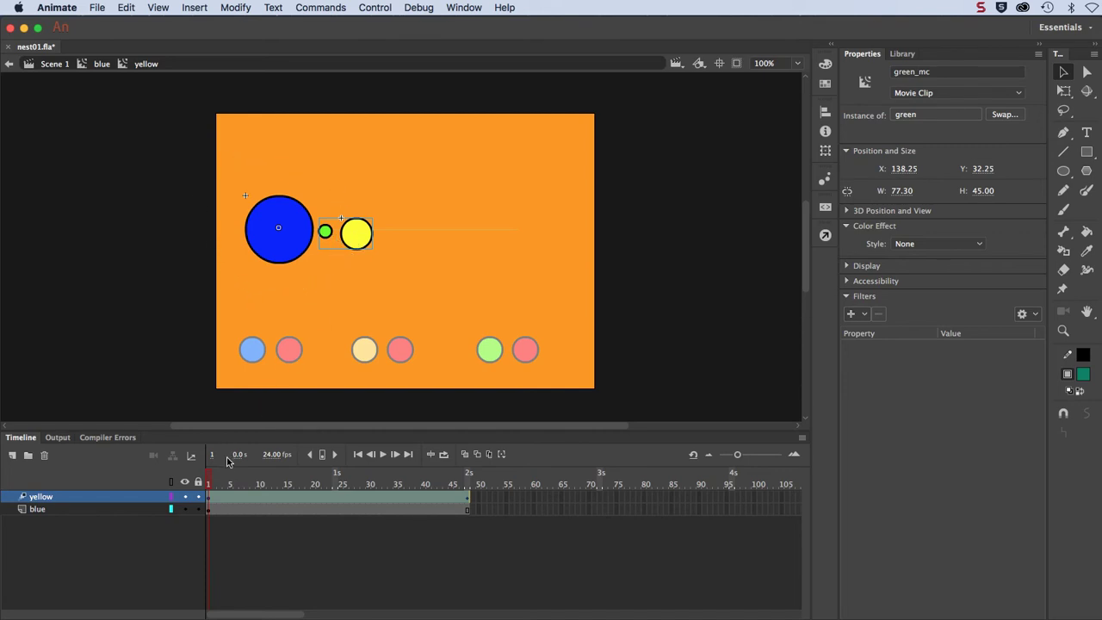
Preview the yellow layer's motion tween around the blue ball, return to frame 1 and select the tween.
key("Return")
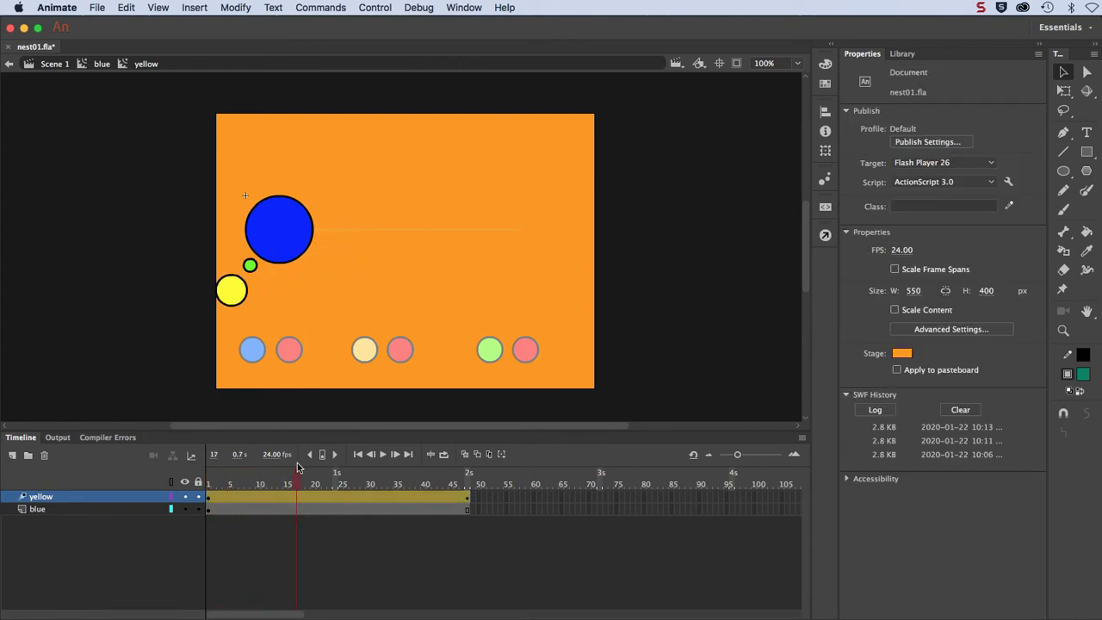
left_click_drag(467, 475, 209, 502)
left_click(208, 498)
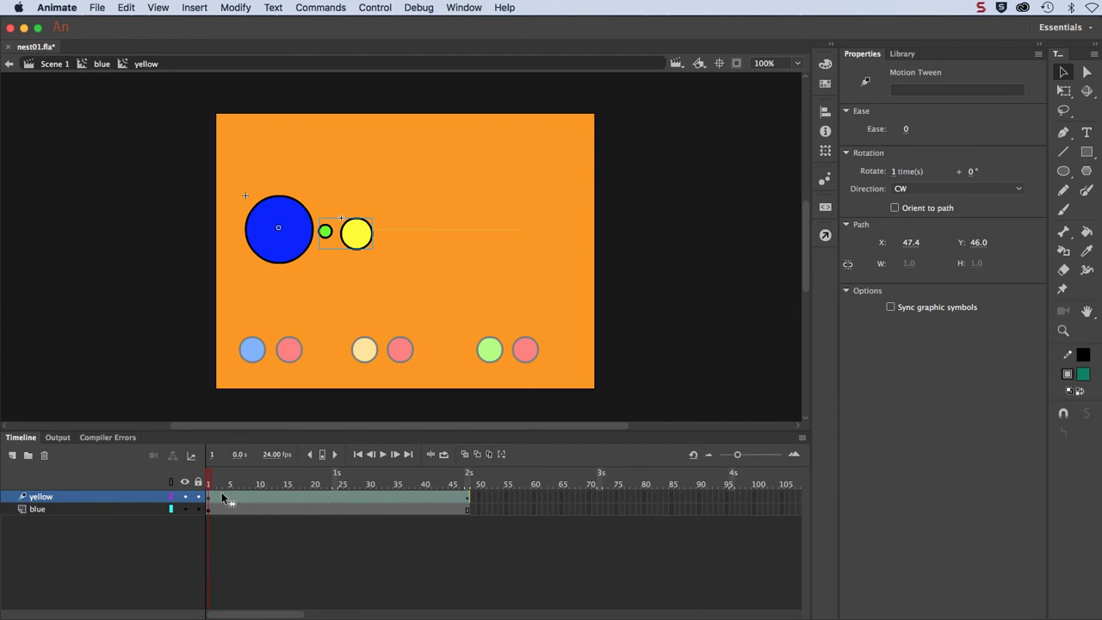
Check the yellow tween's rotation count and direction options at frame 48, keep the direction at CW and return to frame 1.
left_click(469, 478)
left_click(893, 172)
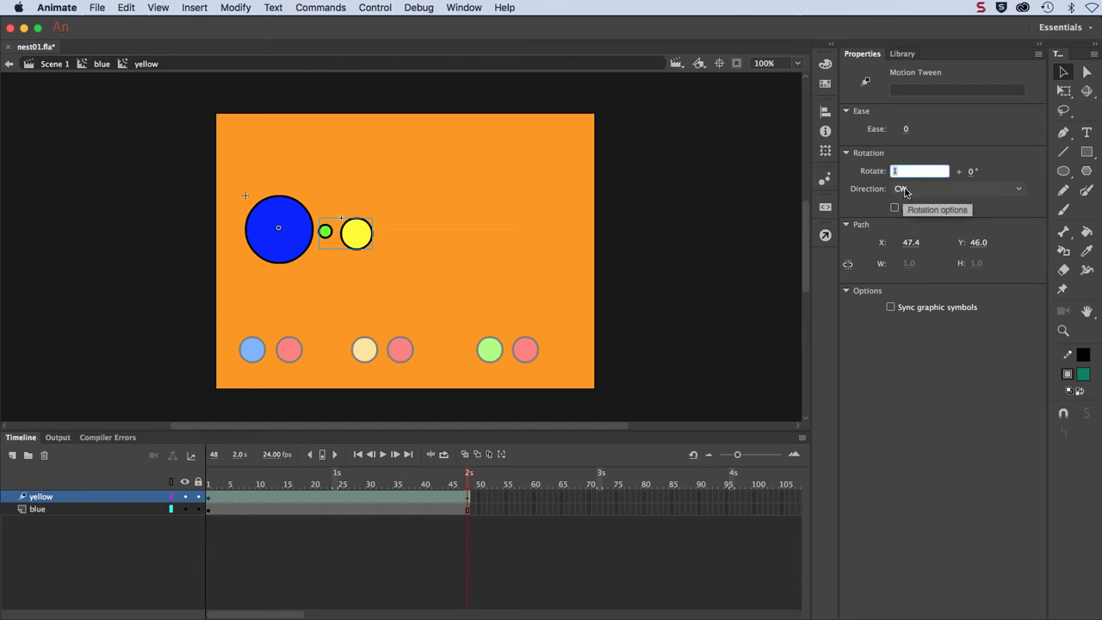
left_click(905, 190)
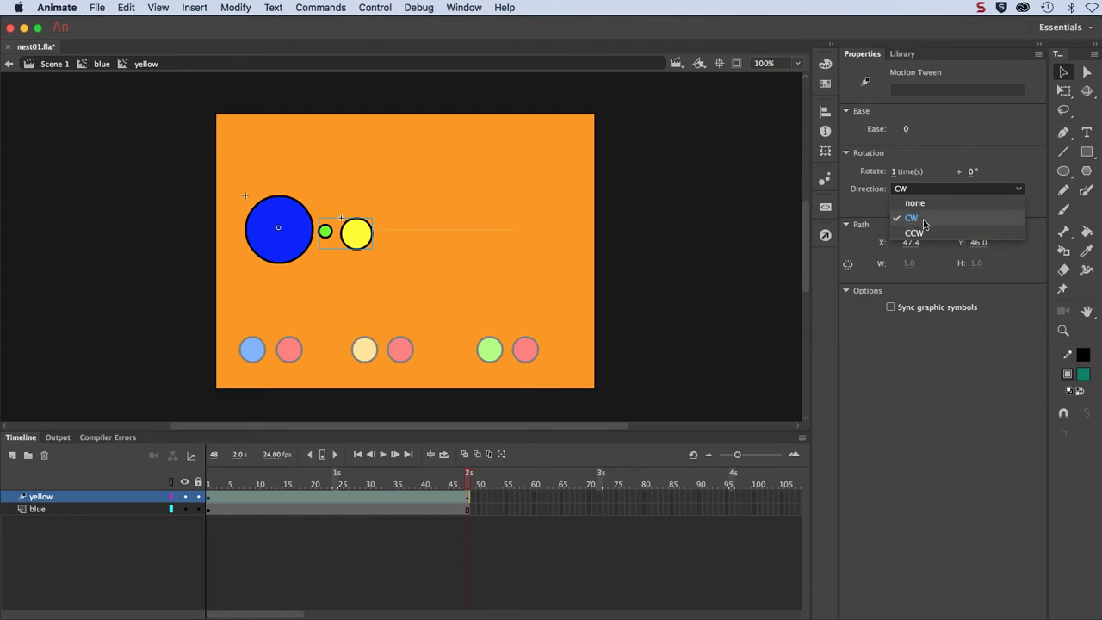
left_click(924, 224)
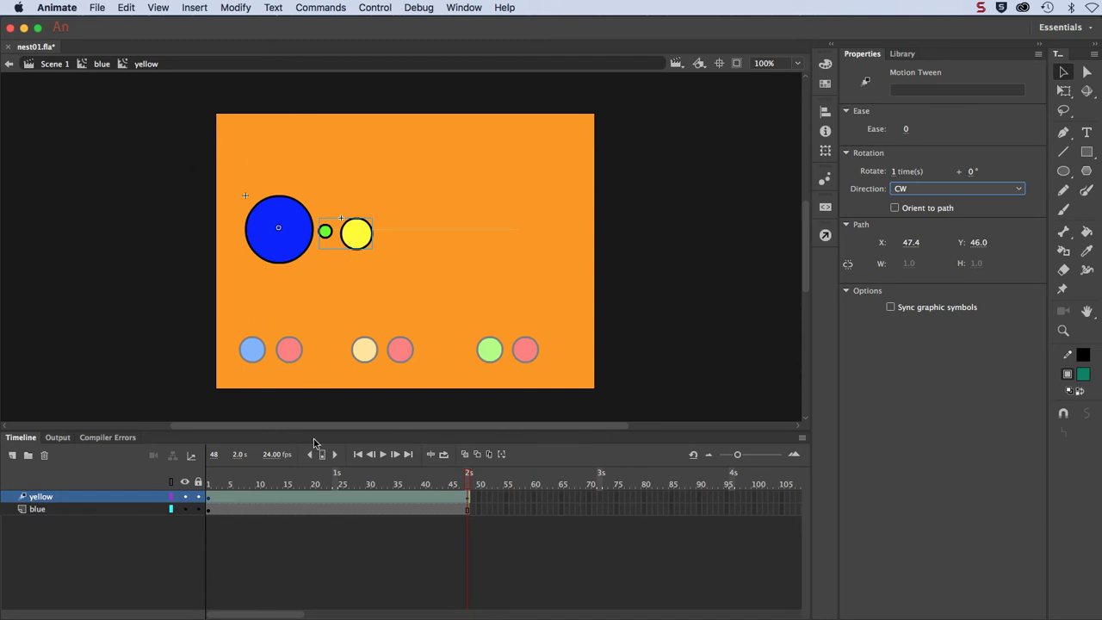
mouse_move(214, 481)
left_mouse_down()
mouse_move(460, 479)
mouse_move(209, 478)
mouse_move(210, 469)
left_mouse_up()
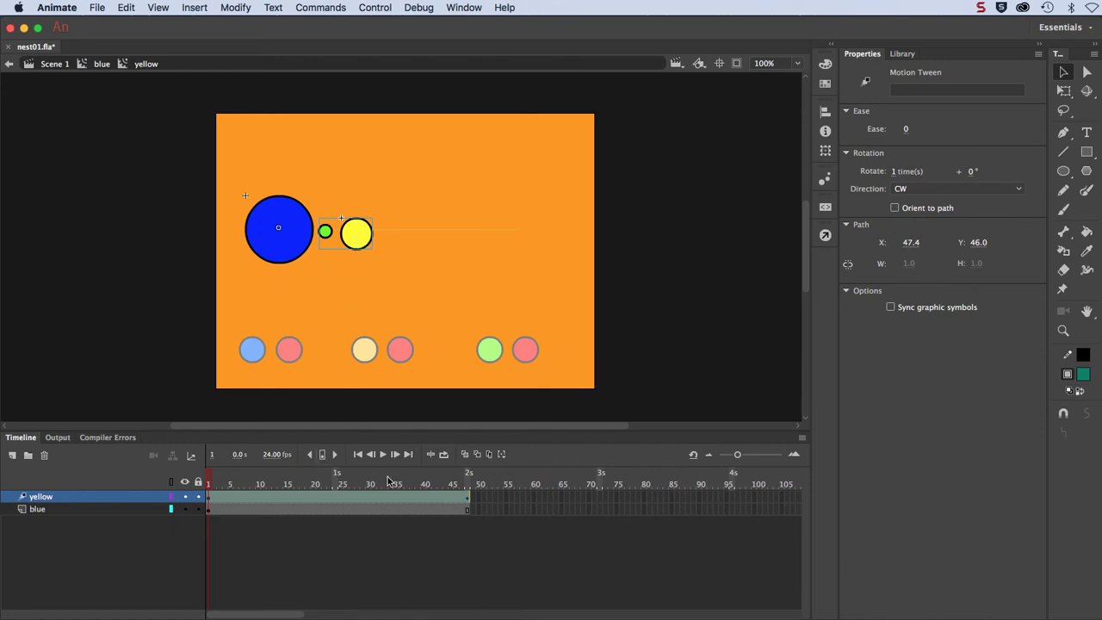
With the Free Transform tool active, turn off Snap Align, Snap to Guides, Snap to Objects and Snap Bitmaps to Pixels.
left_click(1062, 93)
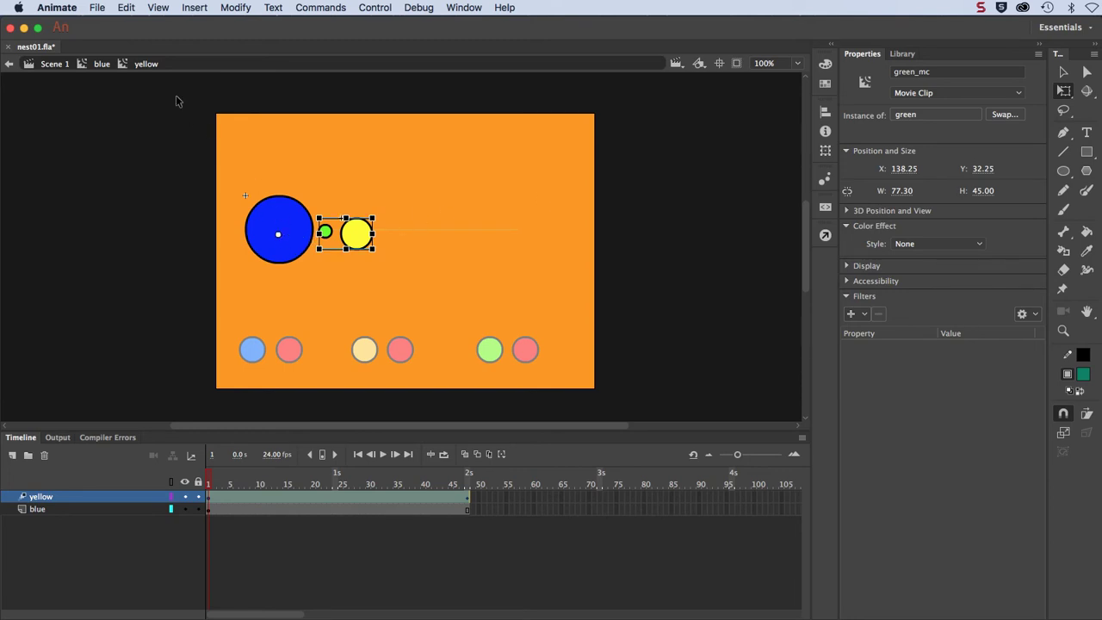
left_click(159, 8)
mouse_move(178, 146)
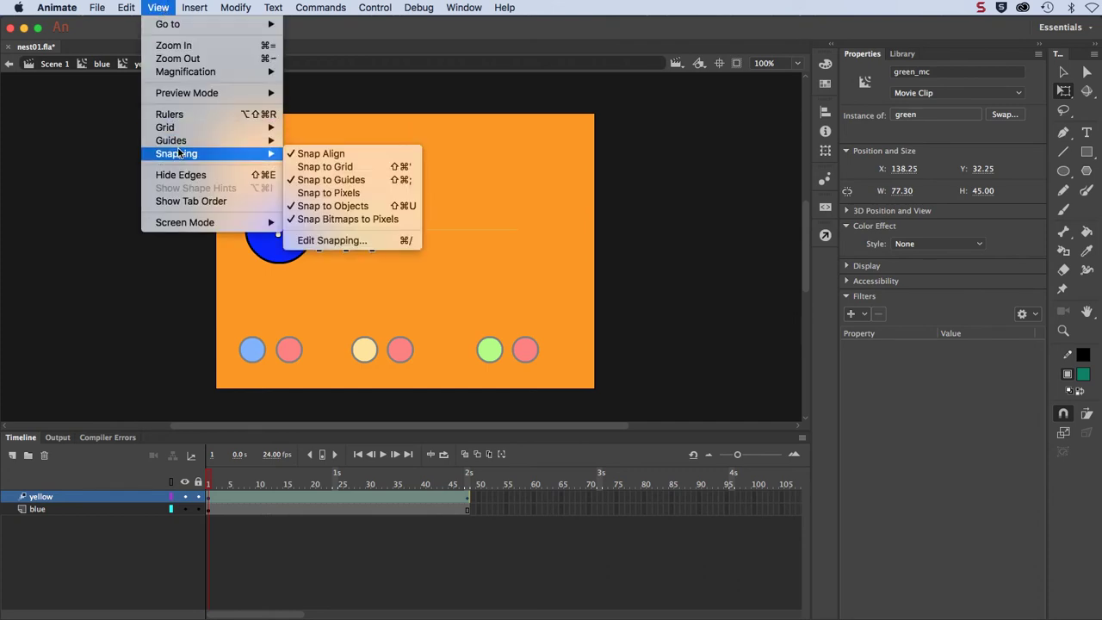
left_click(315, 245)
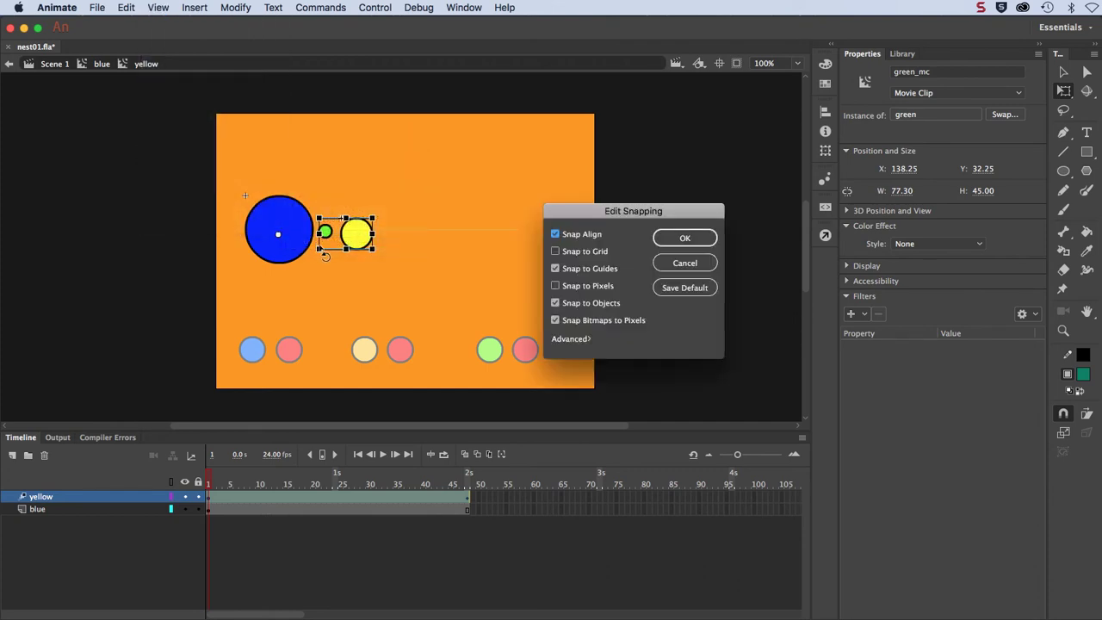
left_click(555, 235)
left_click(555, 303)
left_click(555, 320)
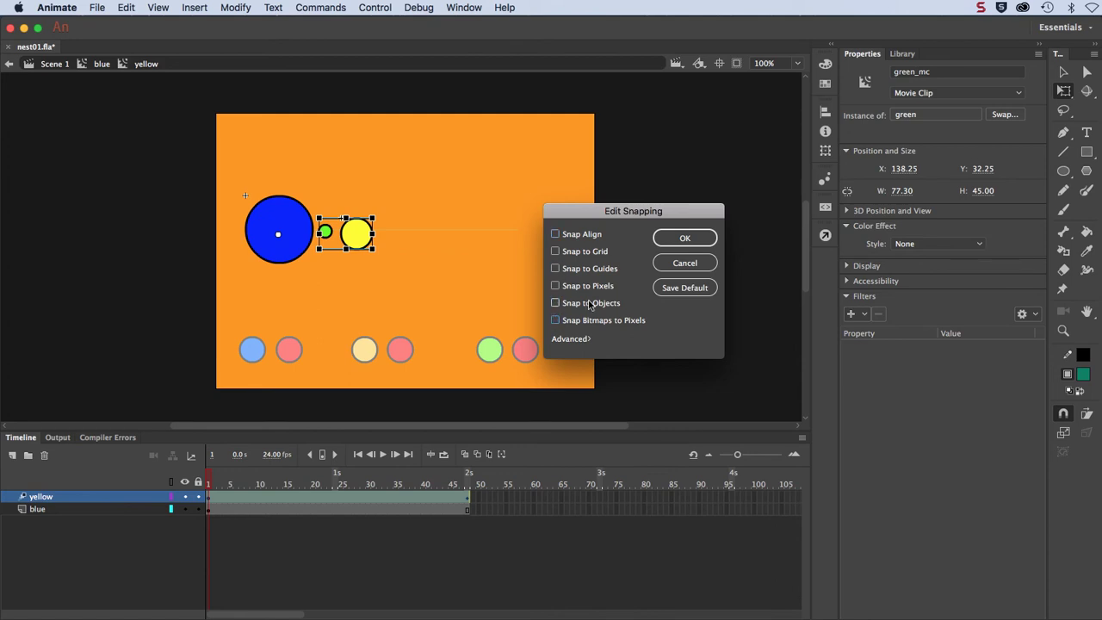
left_click(684, 238)
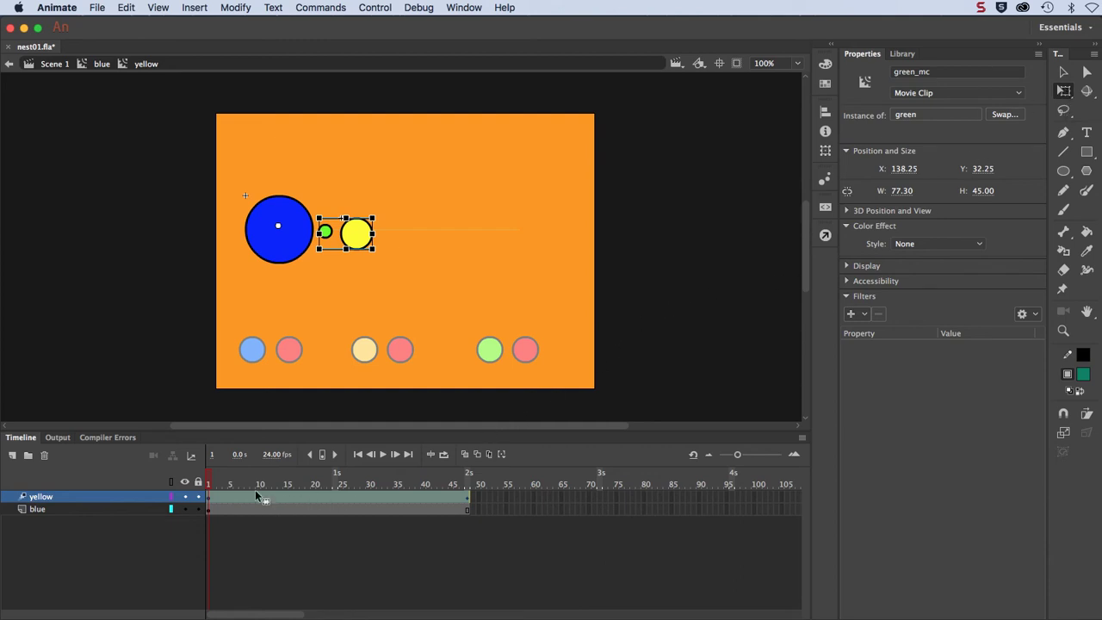
Check the yellow layer's tween at frame 1, open the nested green clip for editing and select the small green ball.
mouse_move(209, 482)
left_mouse_down()
mouse_move(469, 480)
mouse_move(199, 482)
left_mouse_up()
left_click(210, 497)
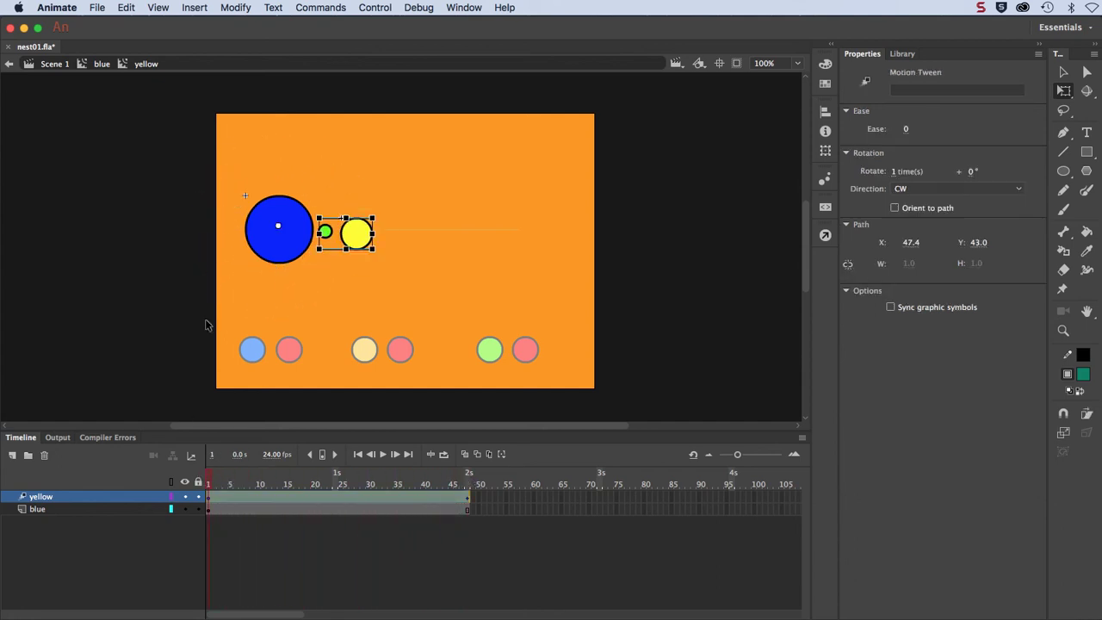
left_click(1061, 73)
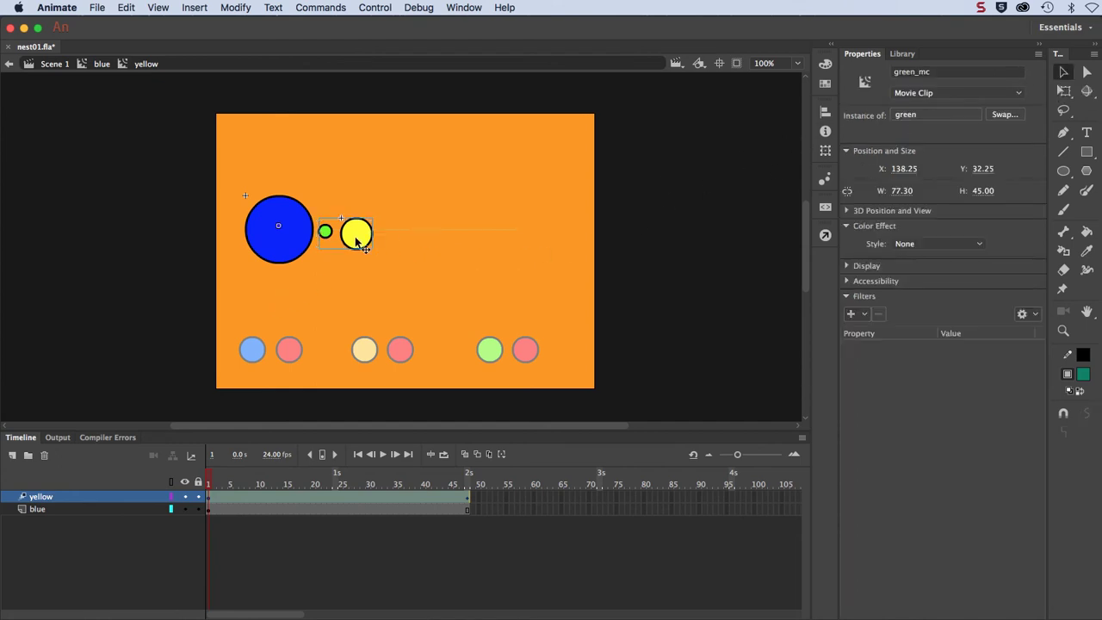
double_click(357, 244)
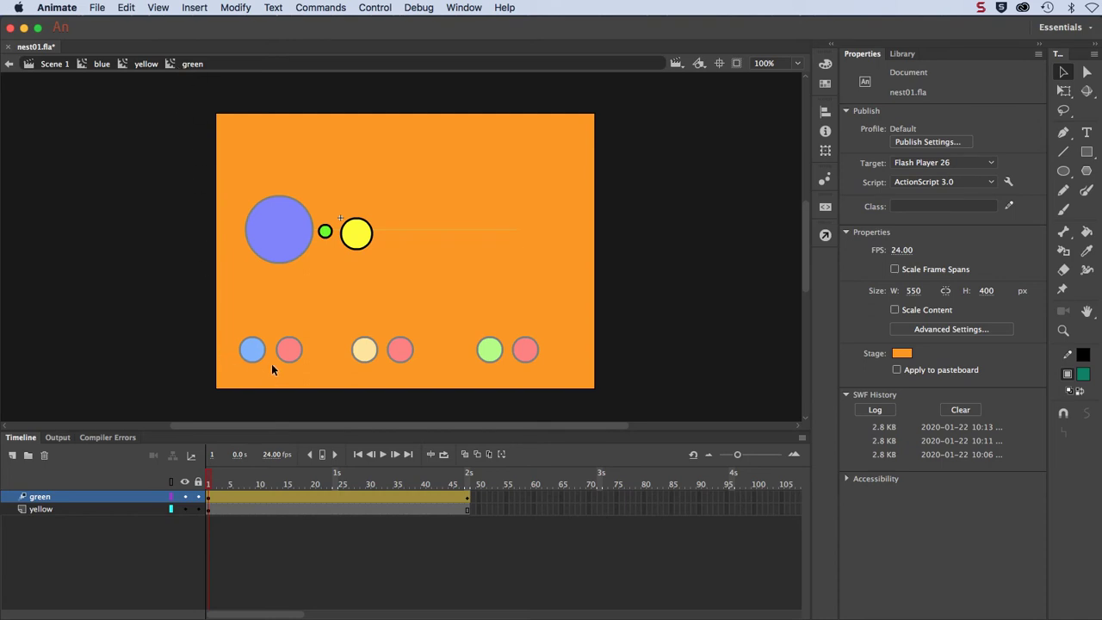
left_click(327, 239)
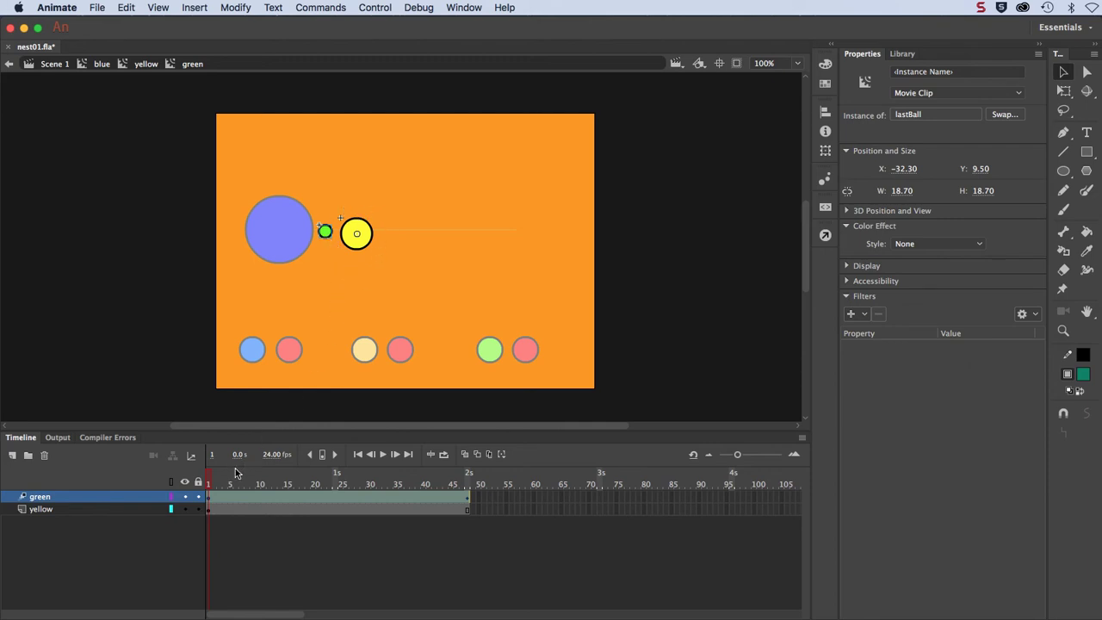
Check the green ball's transformation point and tween rotation settings, and preview its orbit around the yellow ball between frames 1 and 48.
left_click(469, 485)
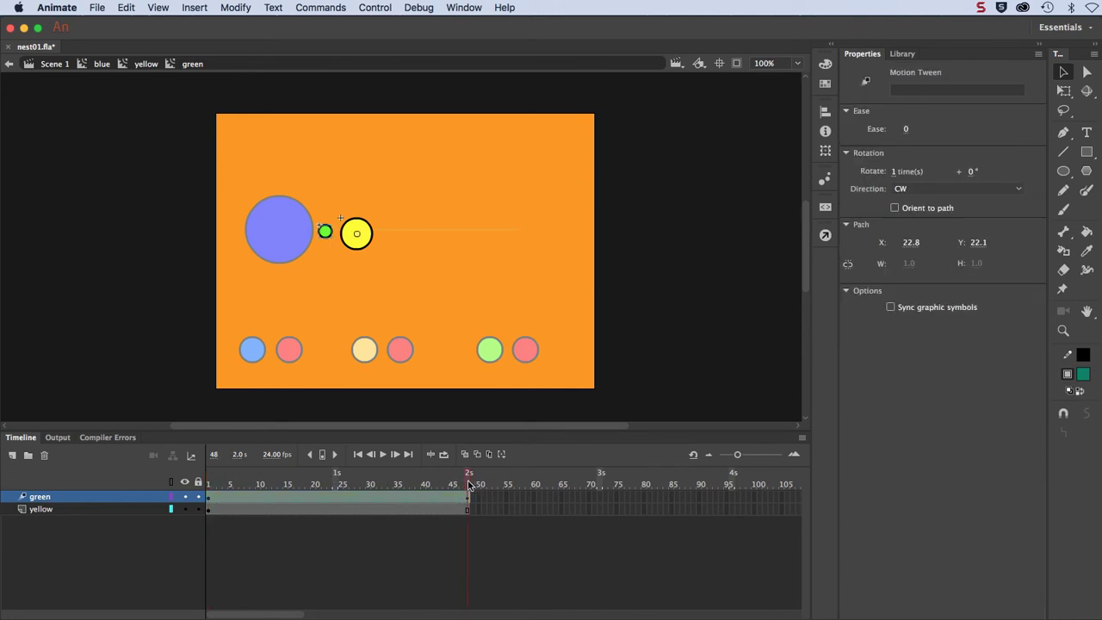
left_click(210, 484)
left_click(1062, 90)
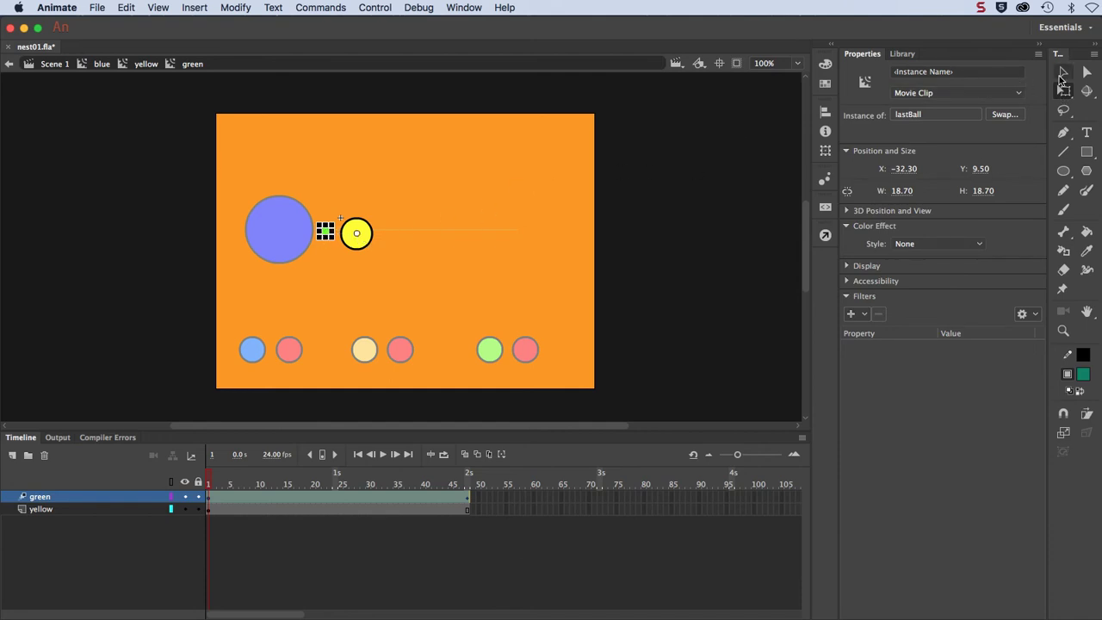
left_click(1061, 76)
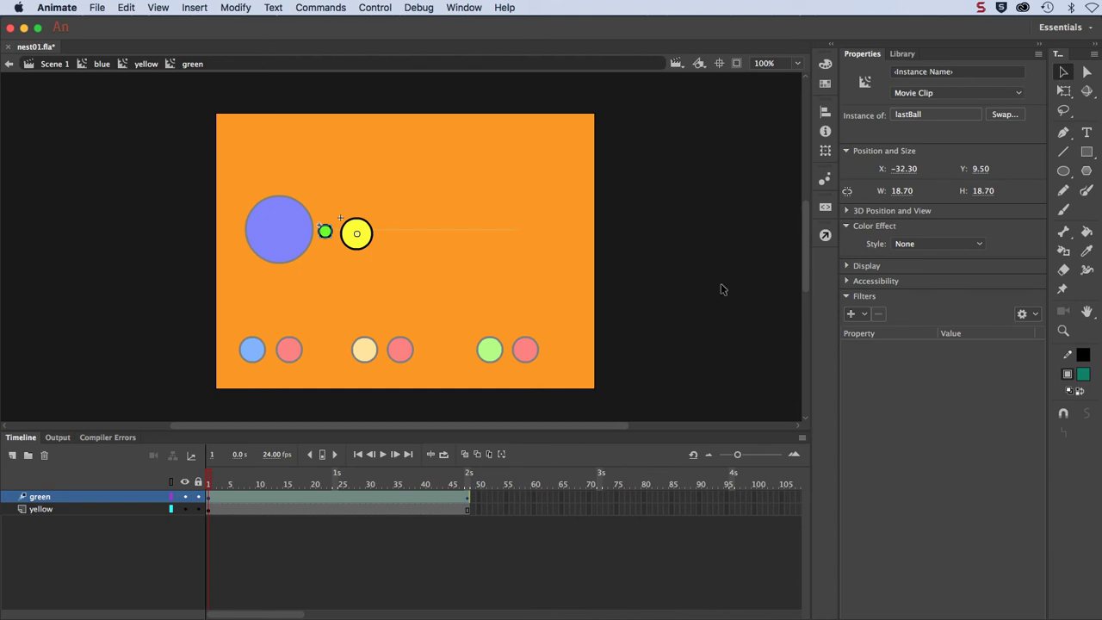
left_click(213, 499)
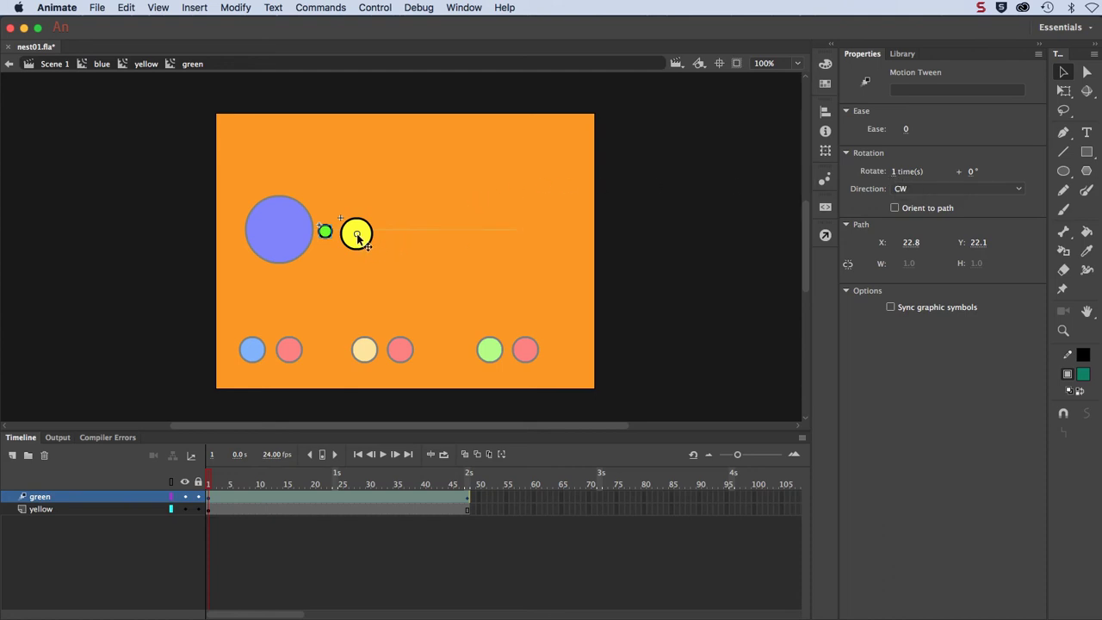
left_click_drag(209, 479, 463, 491)
left_click_drag(453, 490, 174, 487)
Return through the yellow and blue clips to Scene 1 and check the main animation clip's instance name.
left_click(151, 66)
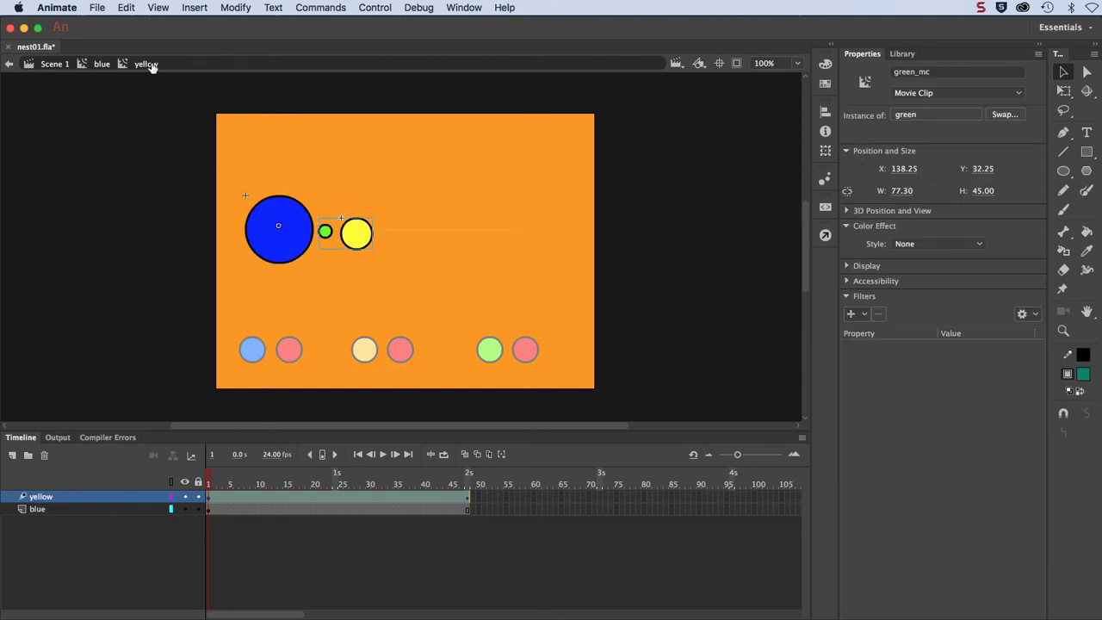
left_click(99, 65)
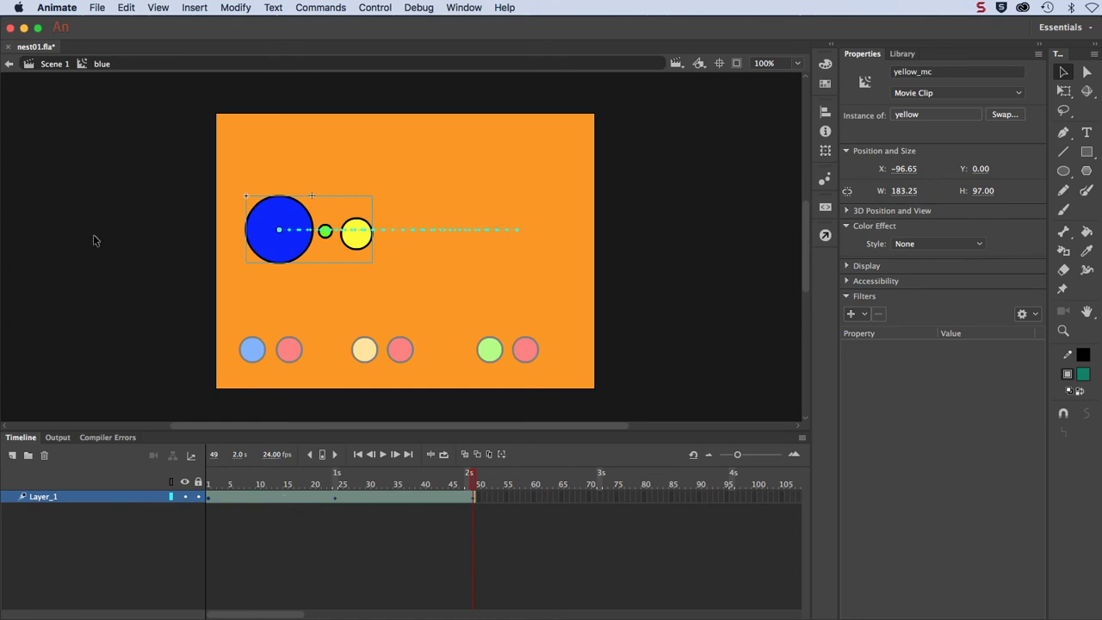
left_click(53, 65)
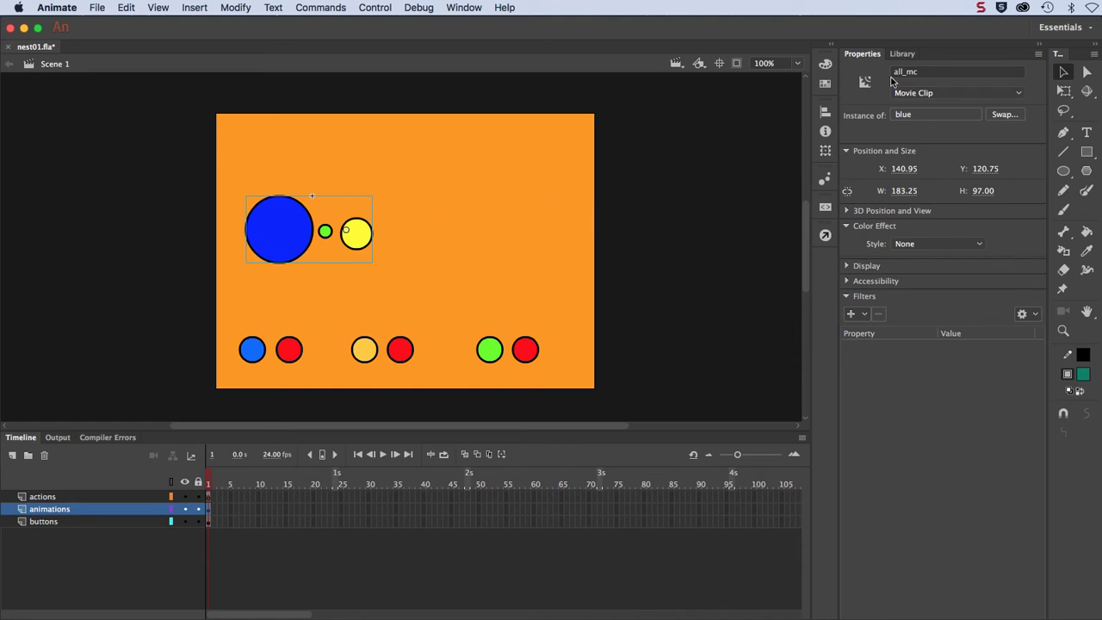
left_click(926, 76)
double_click(926, 76)
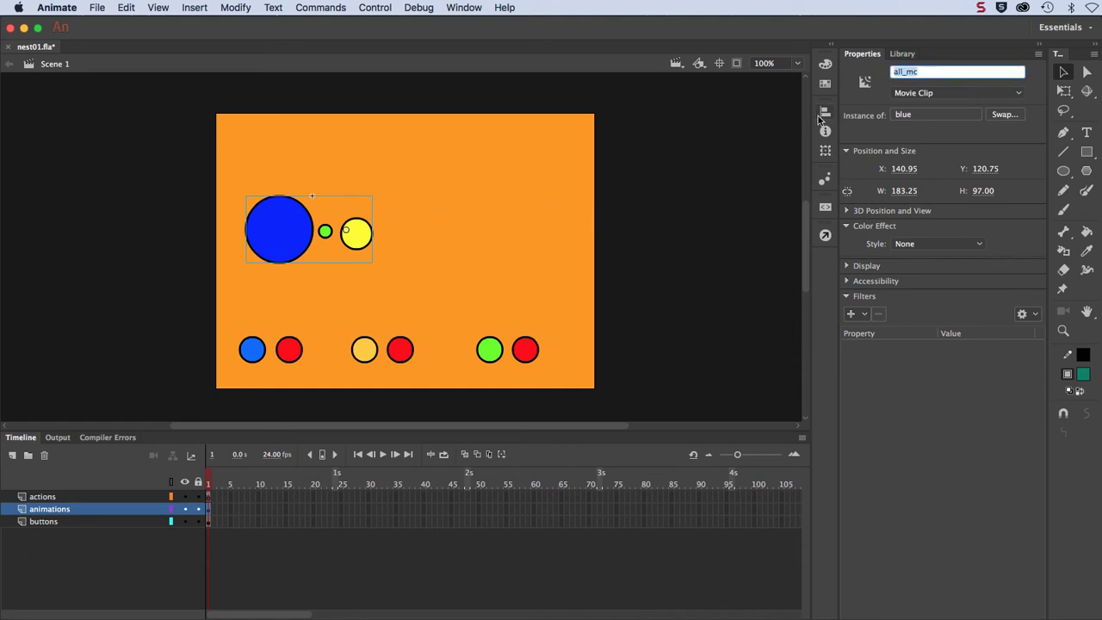
Open the script on frame 1 of the actions layer and view its button event handlers from the beginning.
left_click(824, 236)
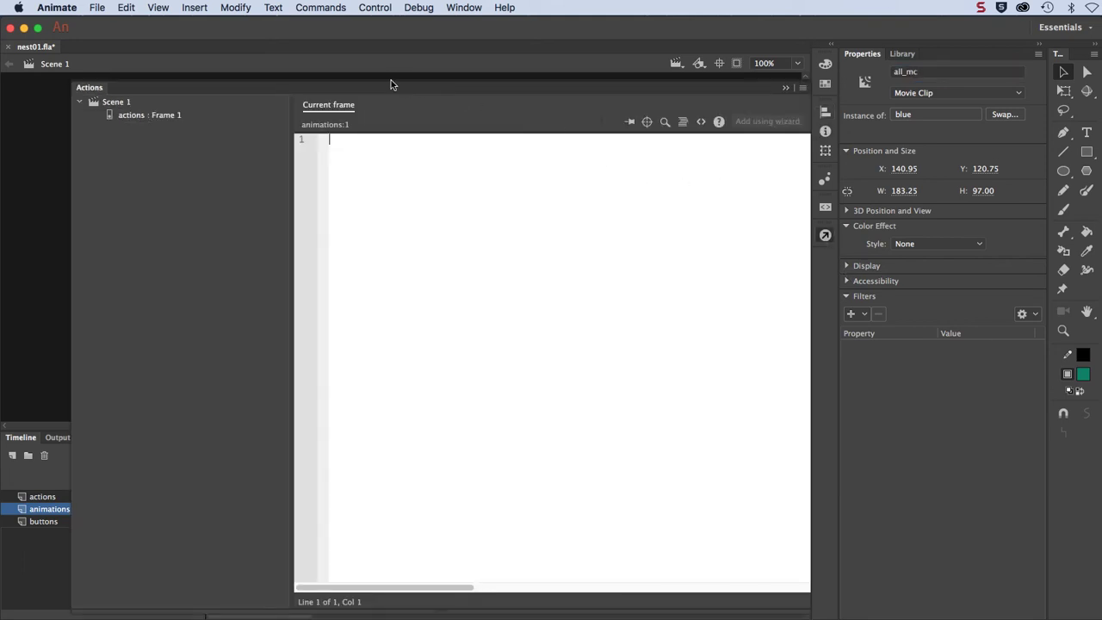
left_click_drag(383, 91, 360, 83)
left_click(131, 116)
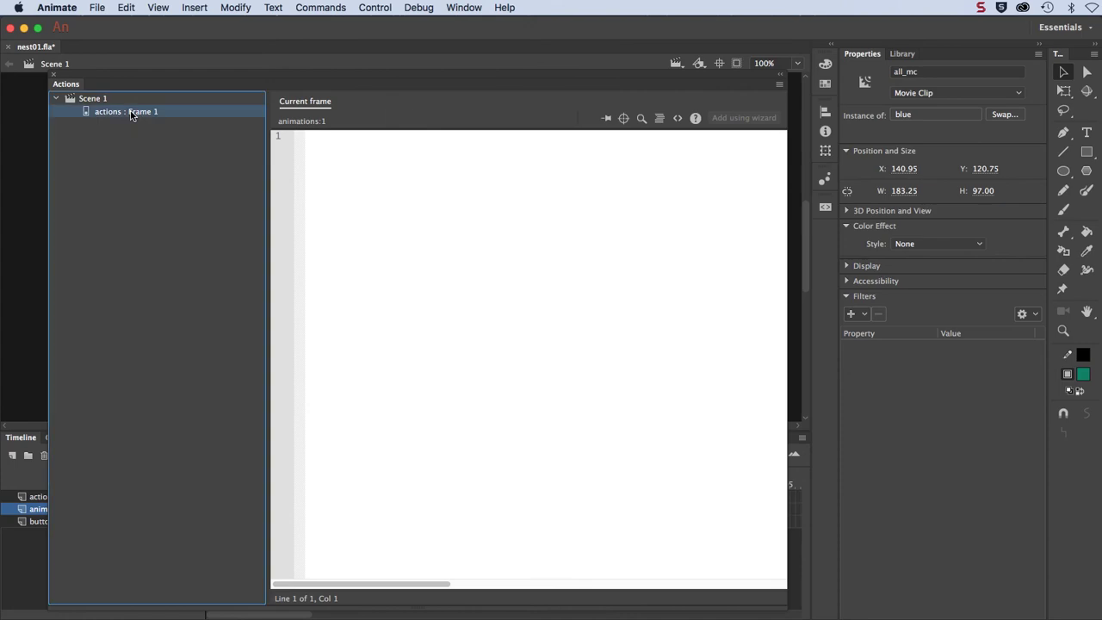
scroll(389, 191, "up", 15)
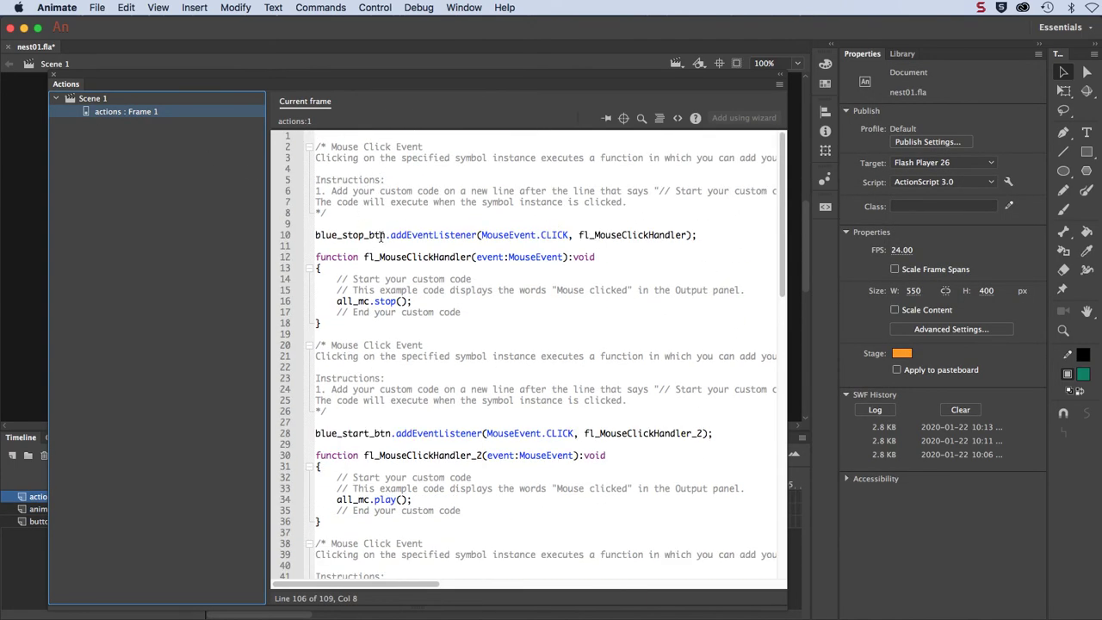
Open the Code Snippets panel alongside the frame script.
left_click(373, 8)
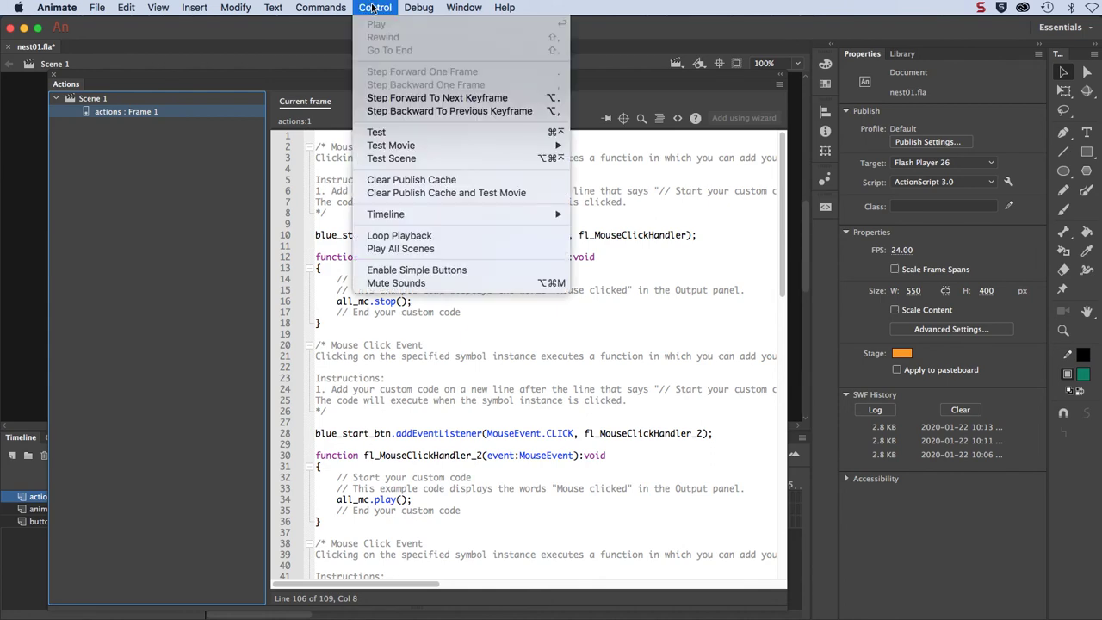
mouse_move(463, 8)
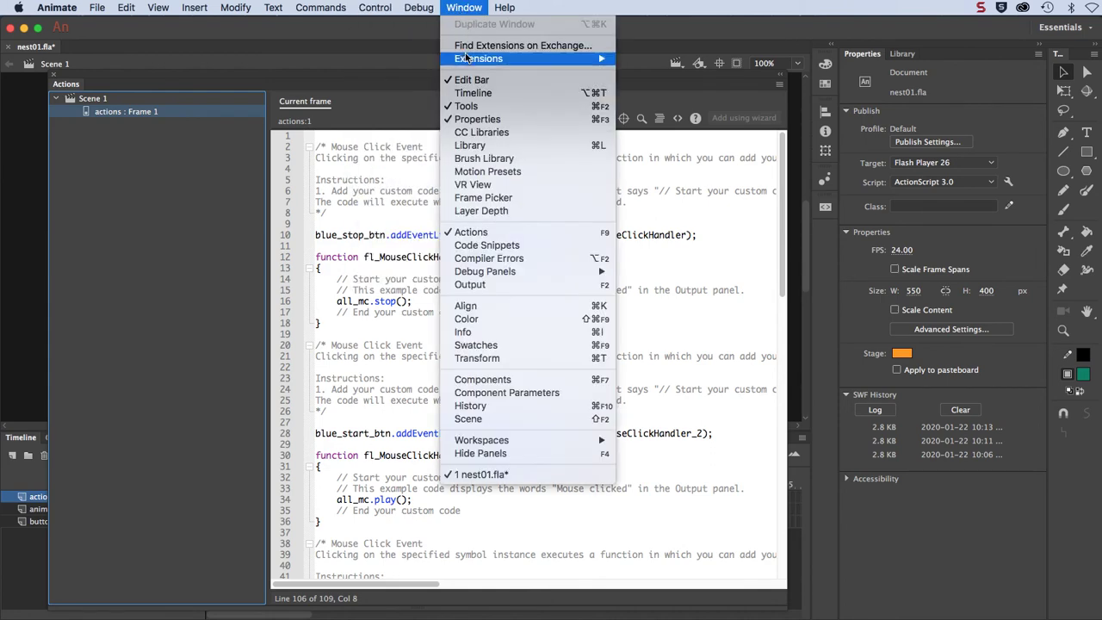
left_click(479, 247)
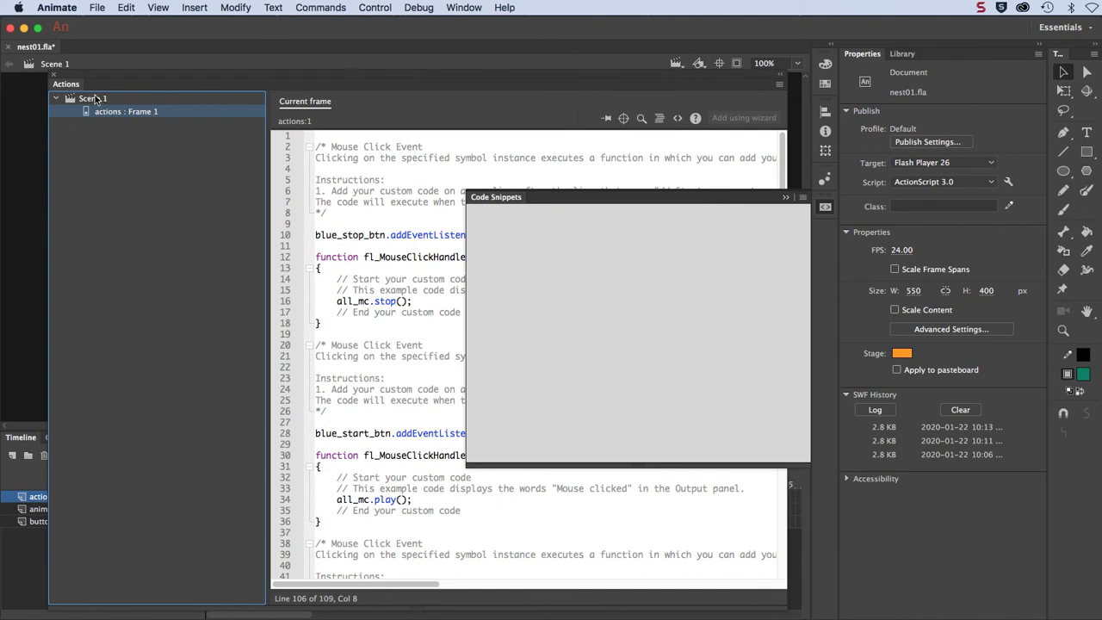
Close the frame script, reopen Code Snippets over the stage and expand the ActionScript snippet category.
left_click(55, 74)
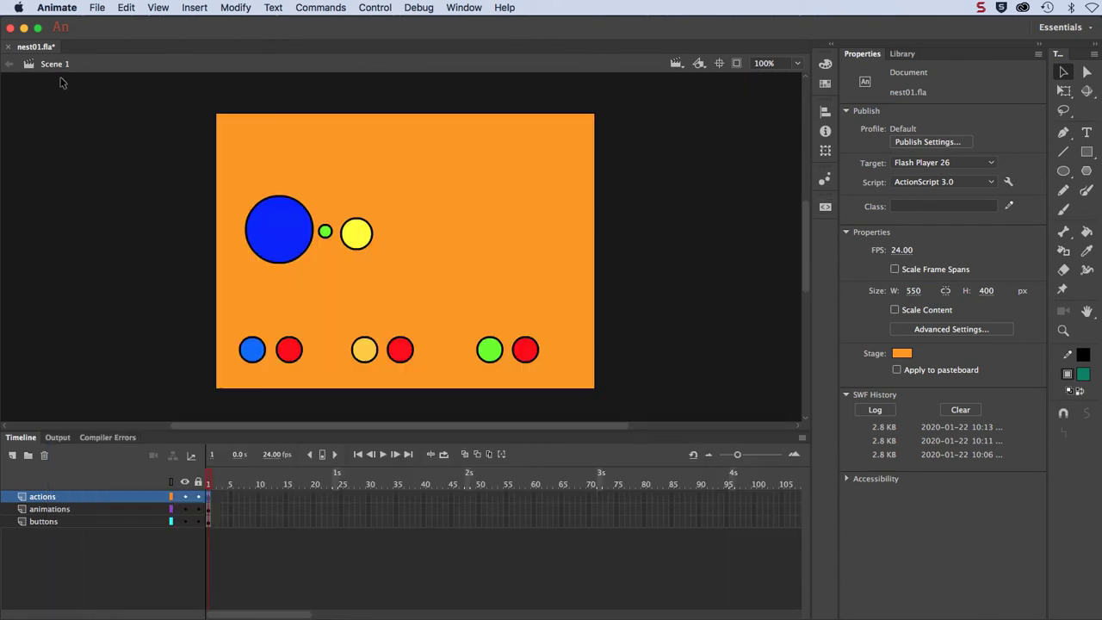
left_click(446, 9)
left_click(505, 245)
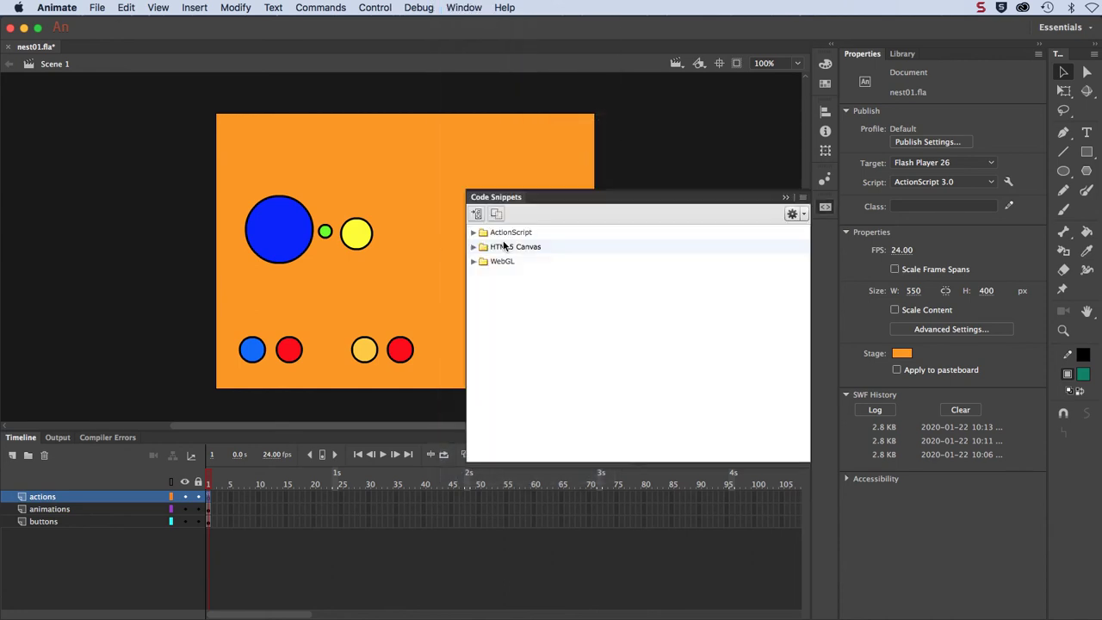
left_click(475, 233)
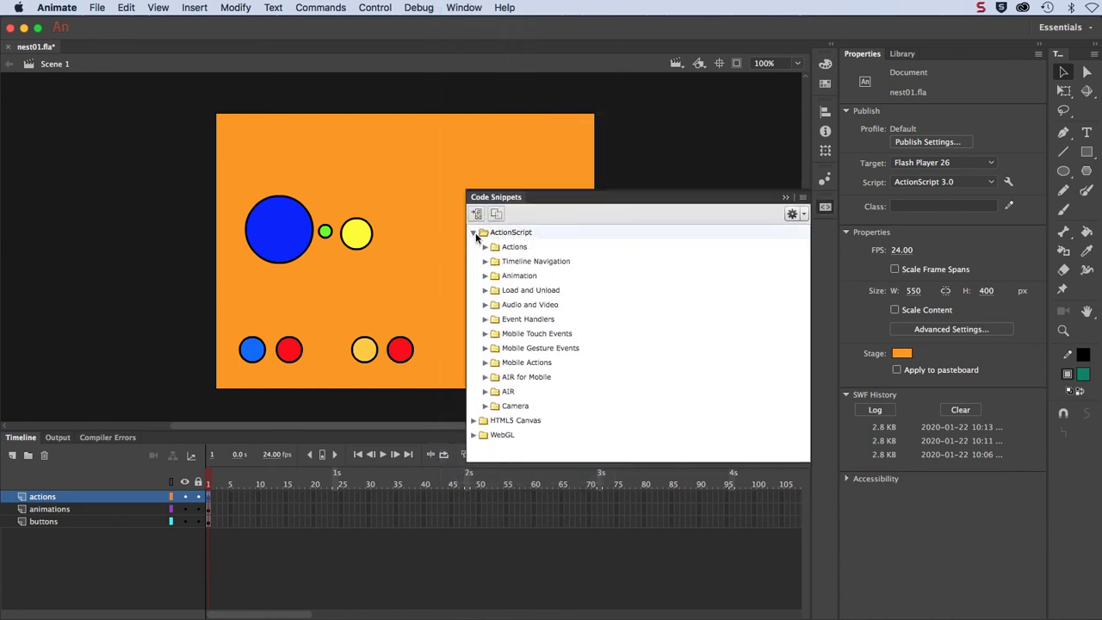
Select the blue start button on the stage and undock Code Snippets as an expanded floating panel.
left_click(261, 355)
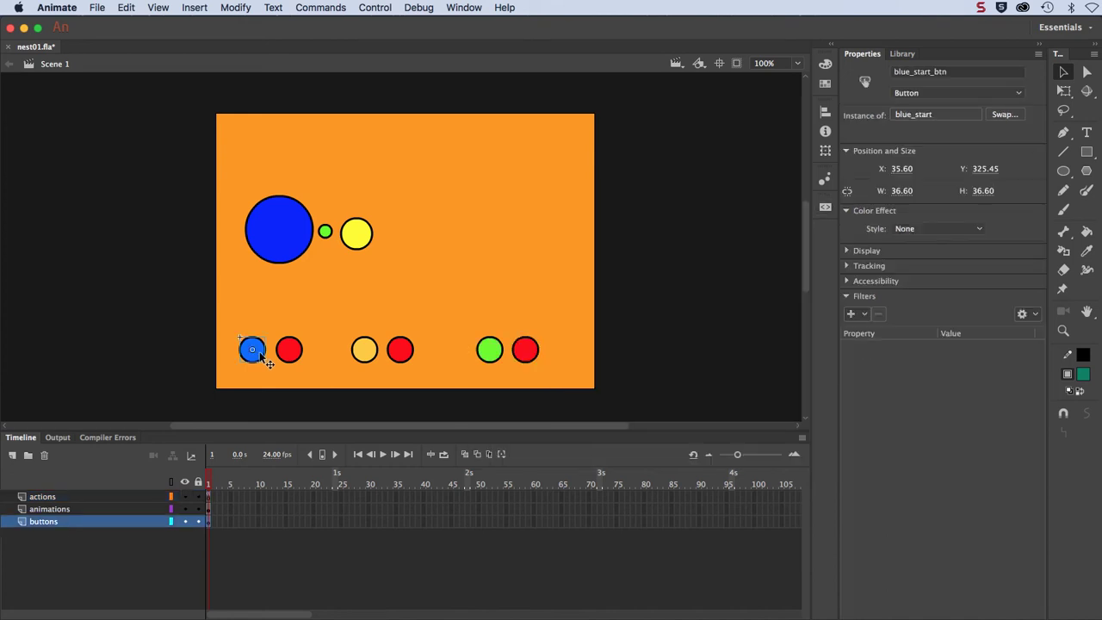
left_click_drag(823, 209, 734, 191)
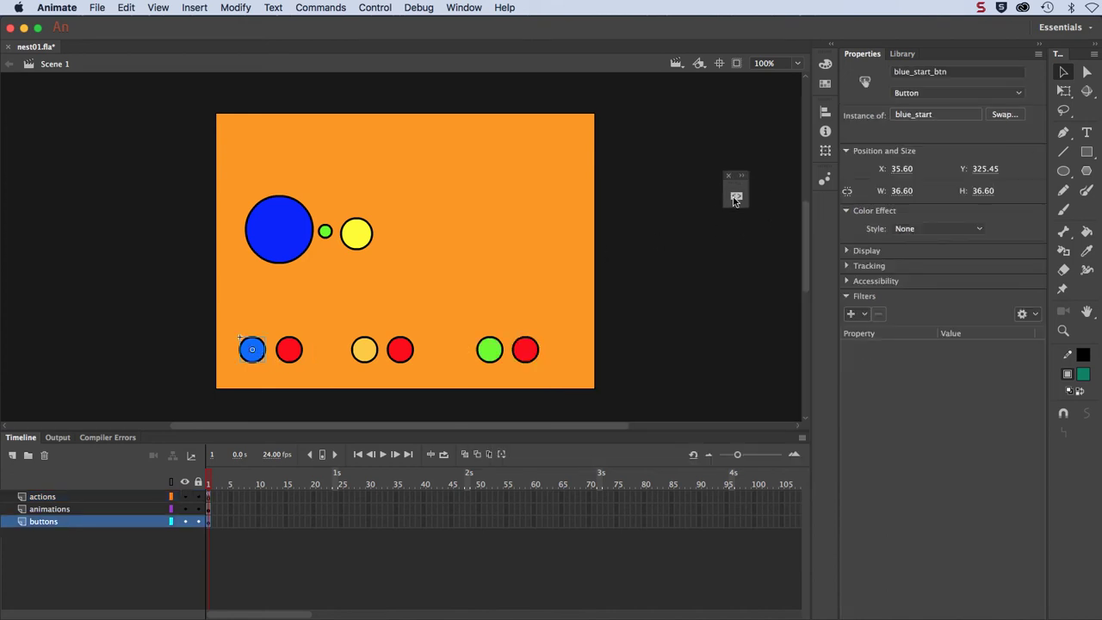
left_click(736, 193)
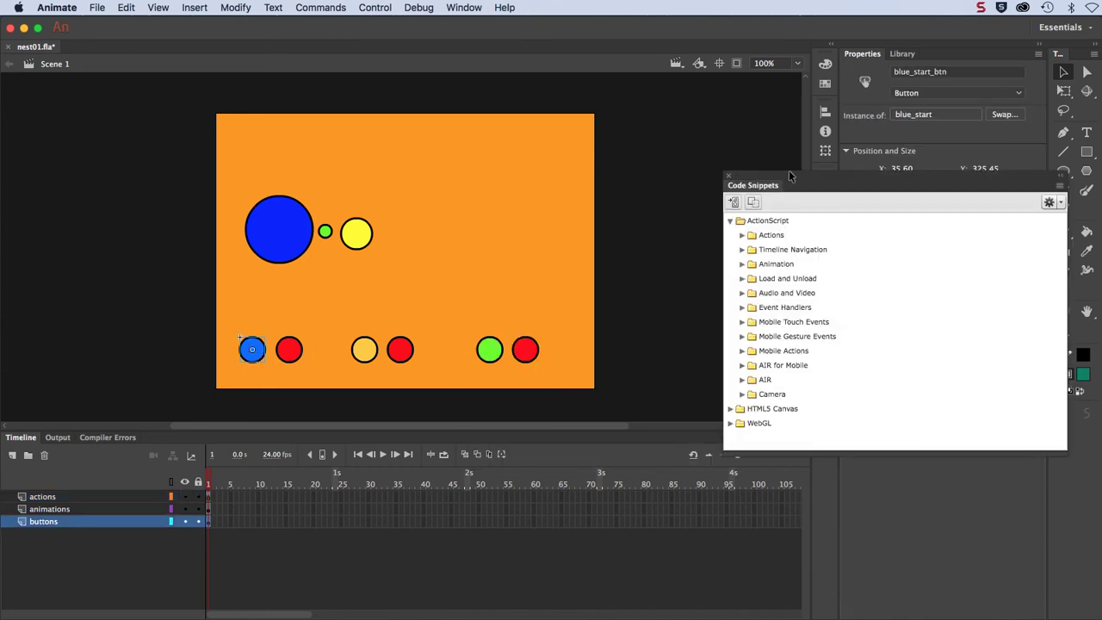
Apply the Mouse Click Event snippet from Event Handlers to the blue start button, and delete the inserted handler code.
left_click(742, 252)
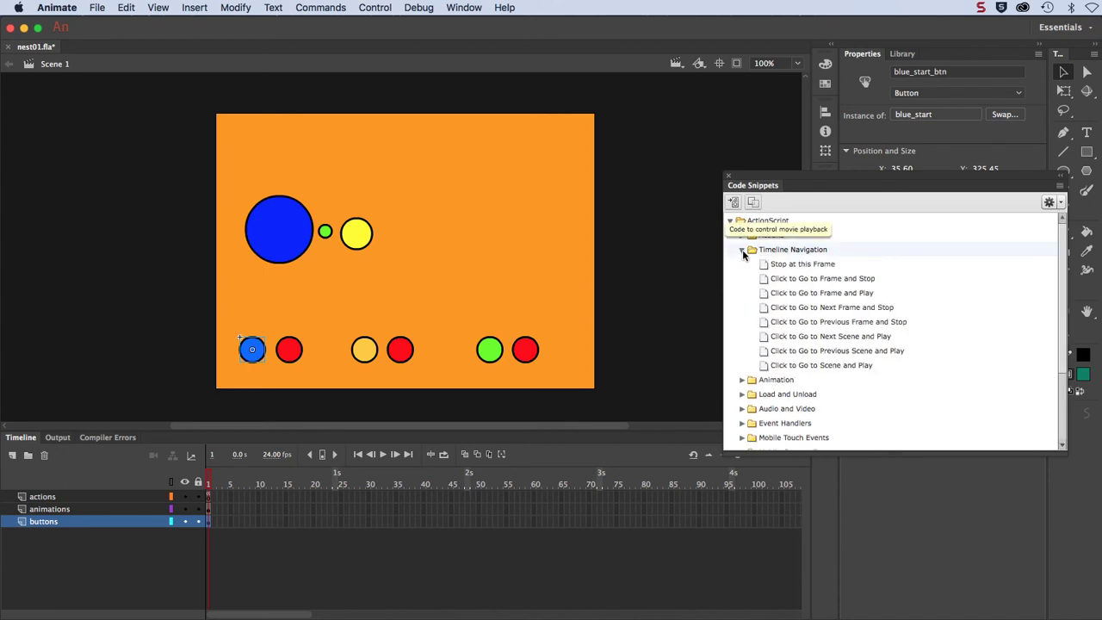
left_click(743, 250)
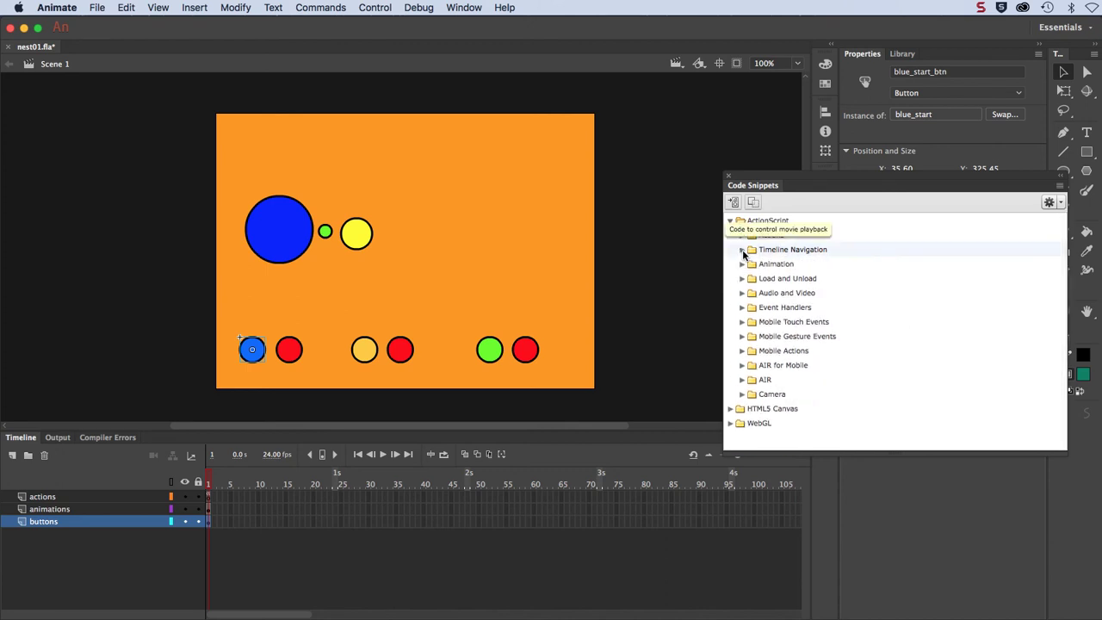
left_click(740, 308)
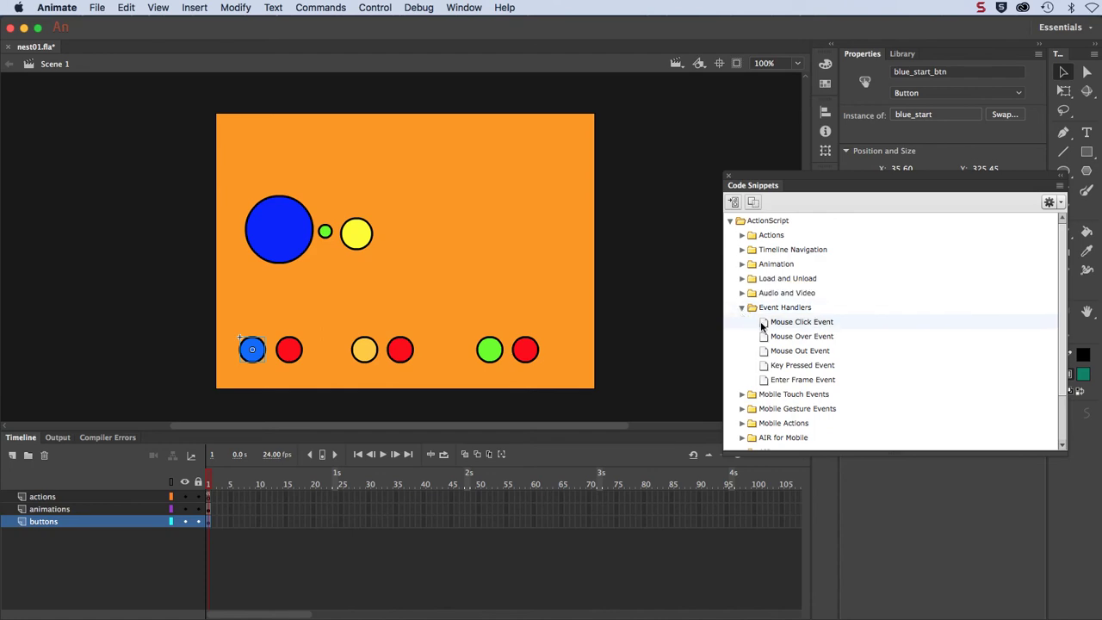
double_click(761, 325)
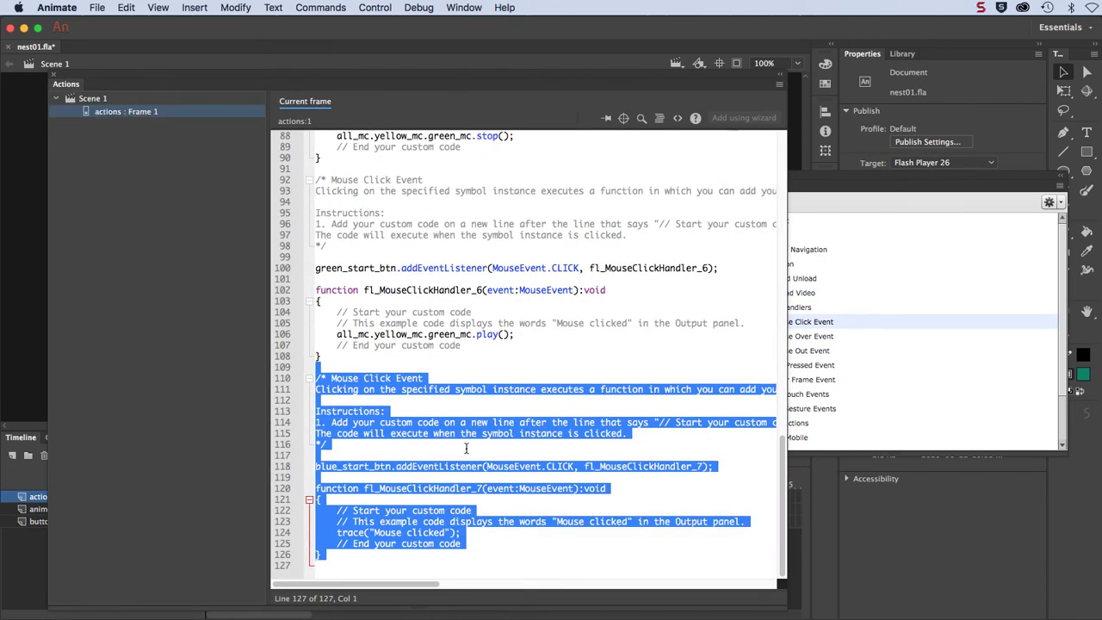
key("BackSpace")
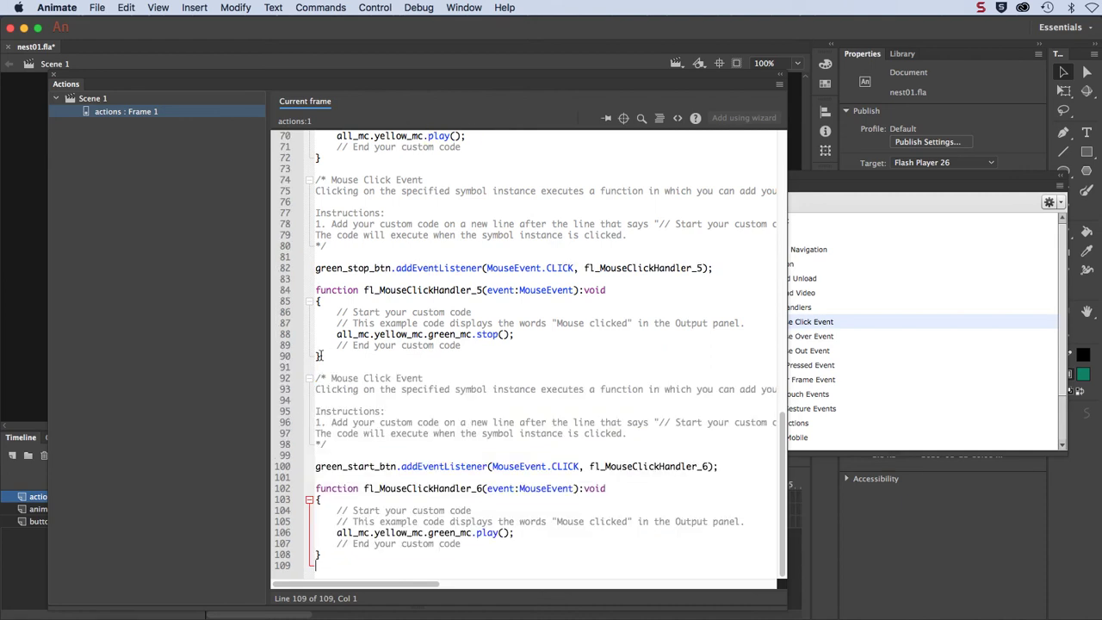
Examine the blue stop and start button handlers, including their all_mc.stop() and all_mc.play() lines.
scroll(366, 333, "up", 20)
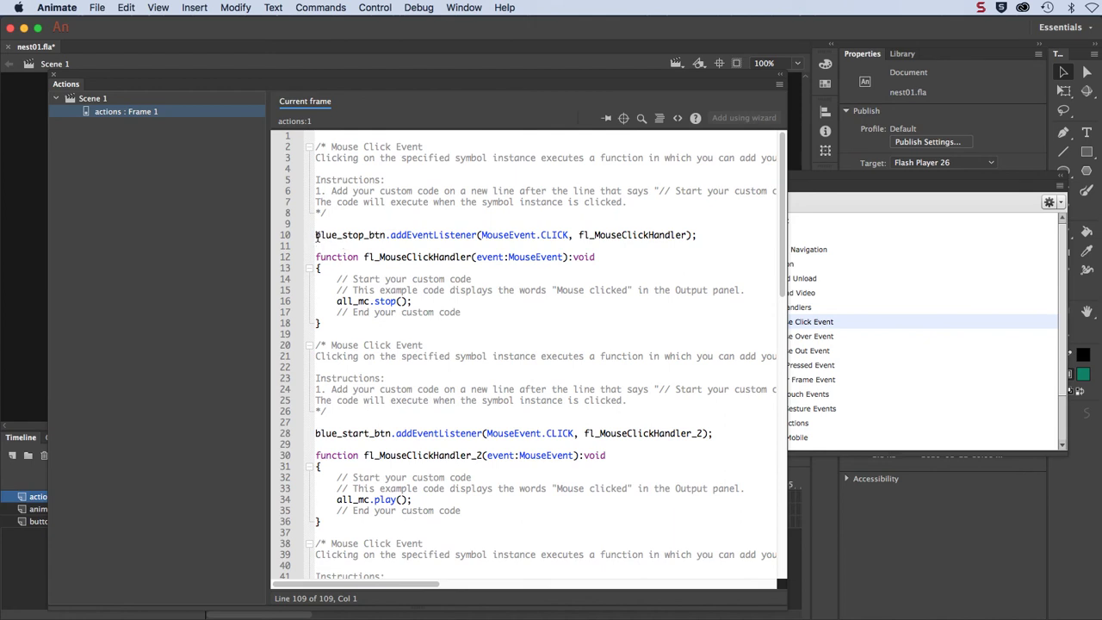
left_click_drag(315, 237, 568, 259)
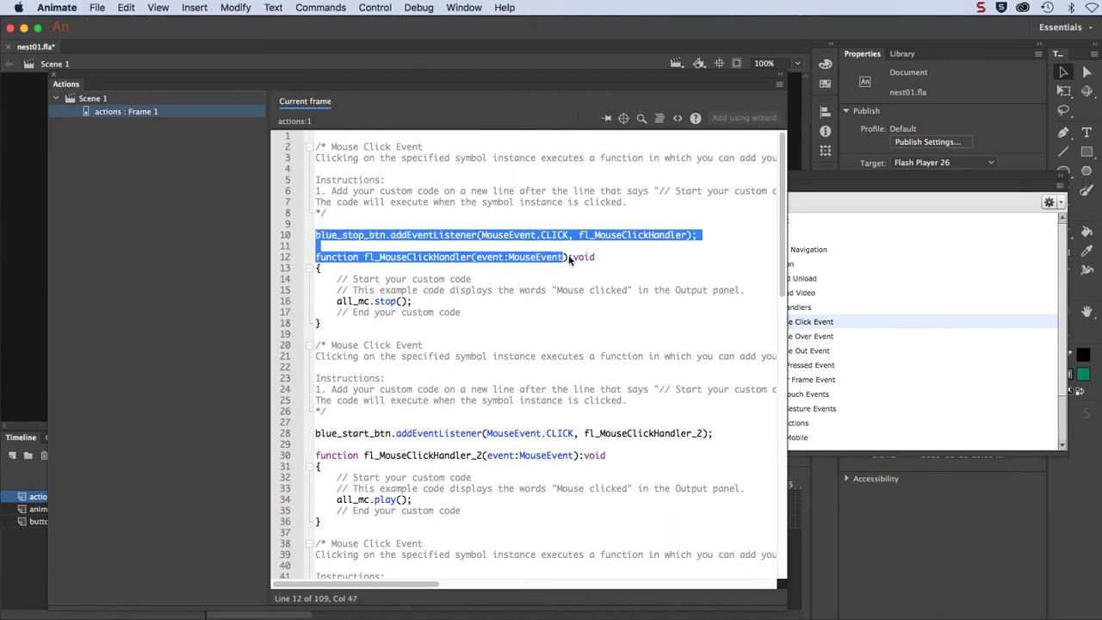
left_click(337, 290)
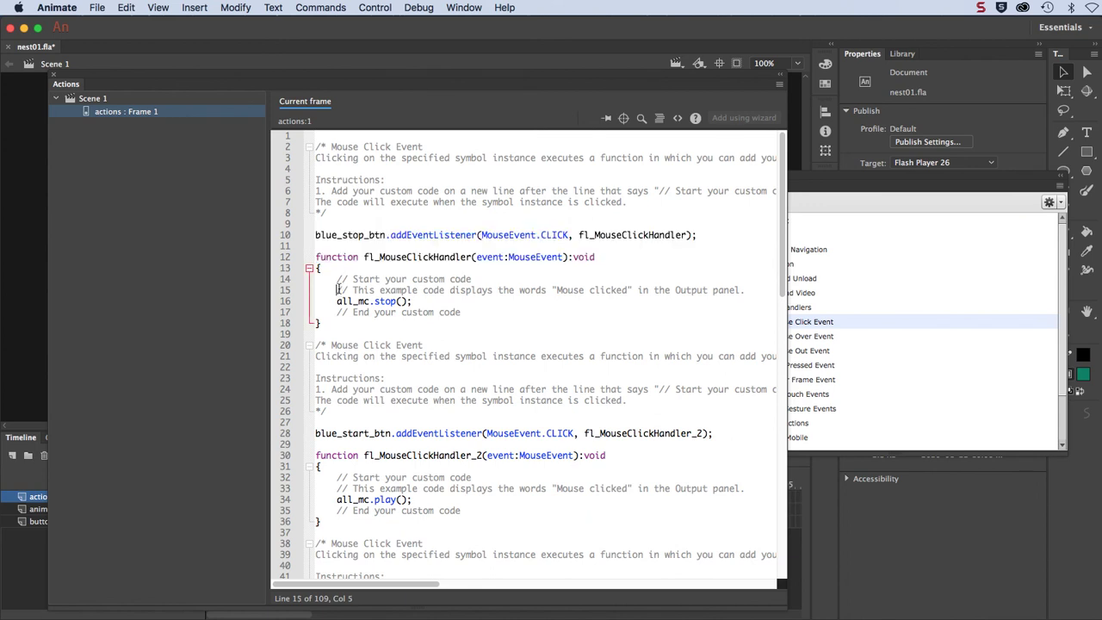
left_click_drag(337, 302, 373, 308)
left_click(374, 301)
left_click_drag(374, 301, 407, 304)
mouse_move(333, 301)
left_mouse_down()
mouse_move(369, 313)
mouse_move(355, 304)
left_mouse_up()
left_click_drag(414, 301, 334, 310)
scroll(372, 312, "down", 3)
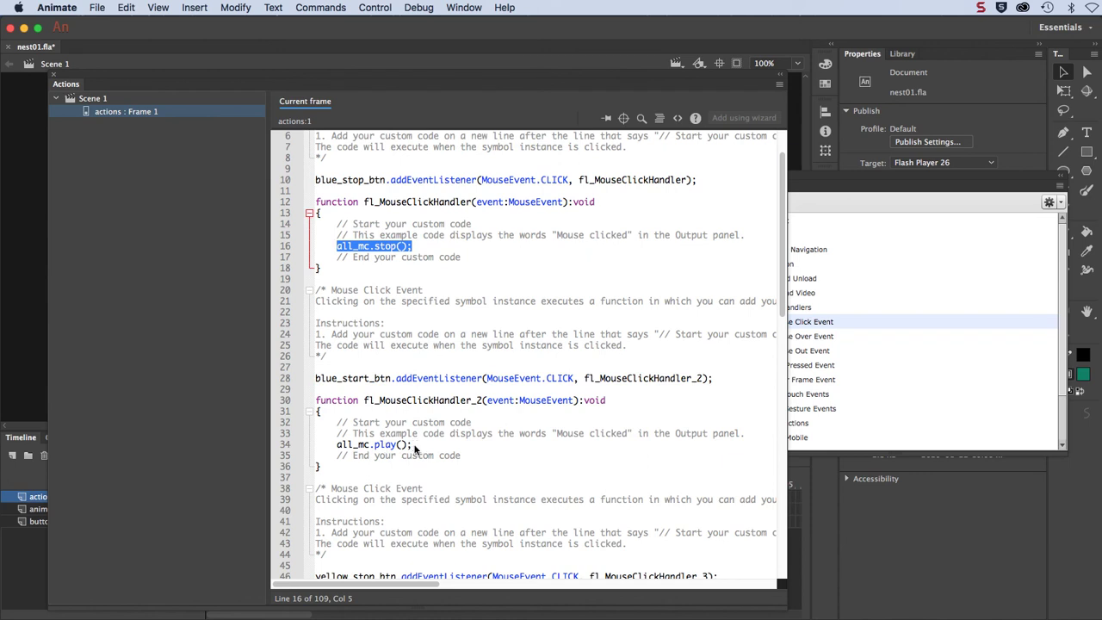
left_click_drag(414, 448, 335, 449)
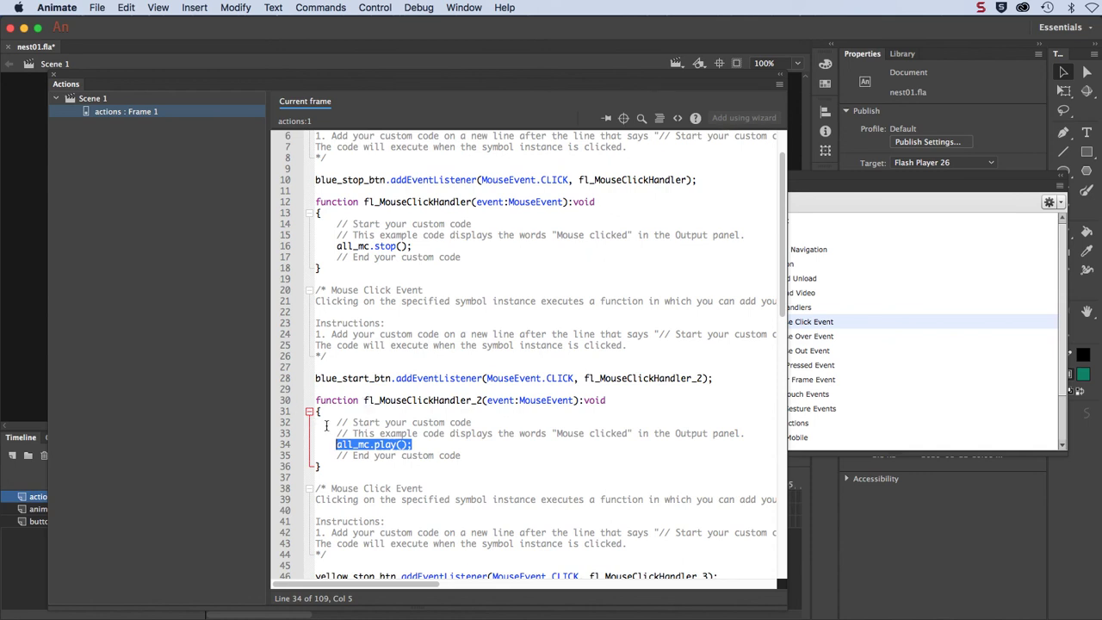
Examine how the yellow stop and start button handlers target the nested all_mc.yellow_mc clip with stop() and play().
scroll(348, 453, "down", 3)
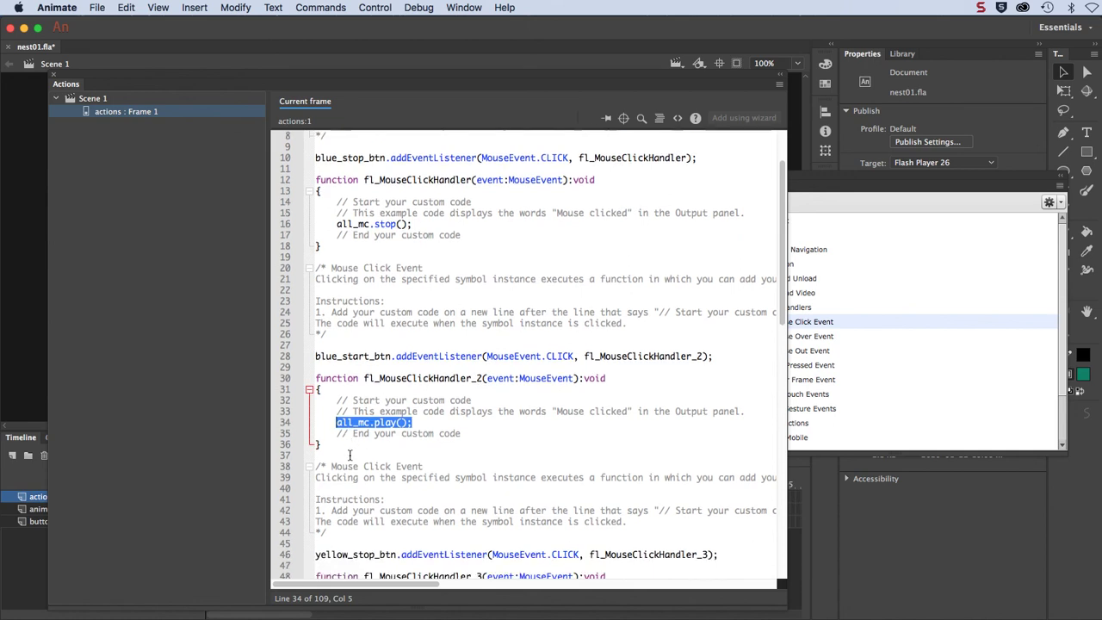
scroll(349, 454, "down", 3)
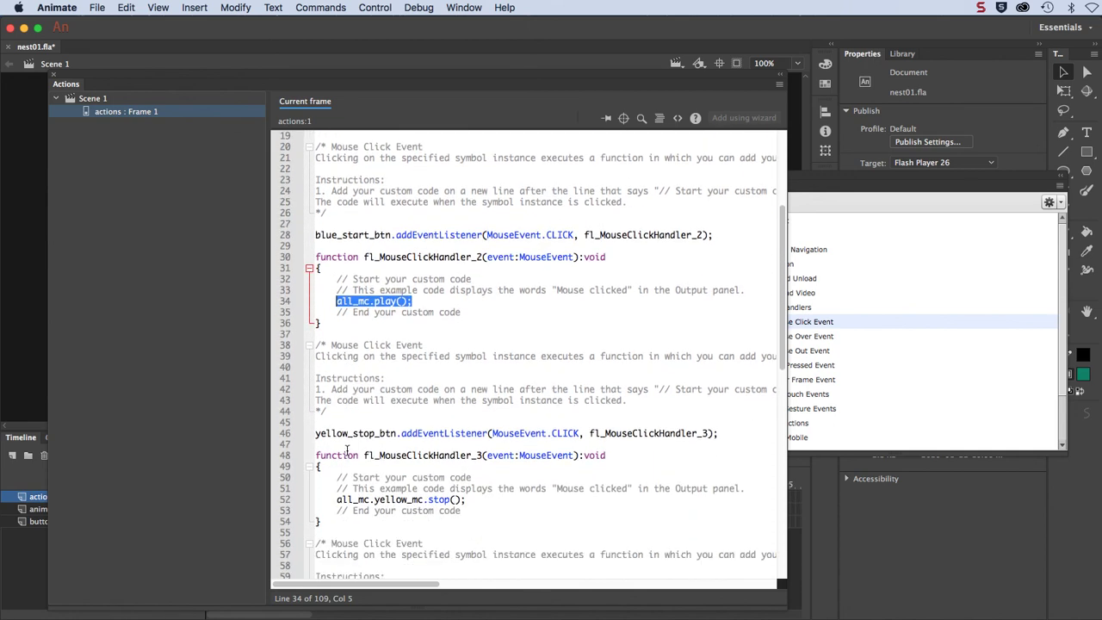
scroll(347, 451, "down", 3)
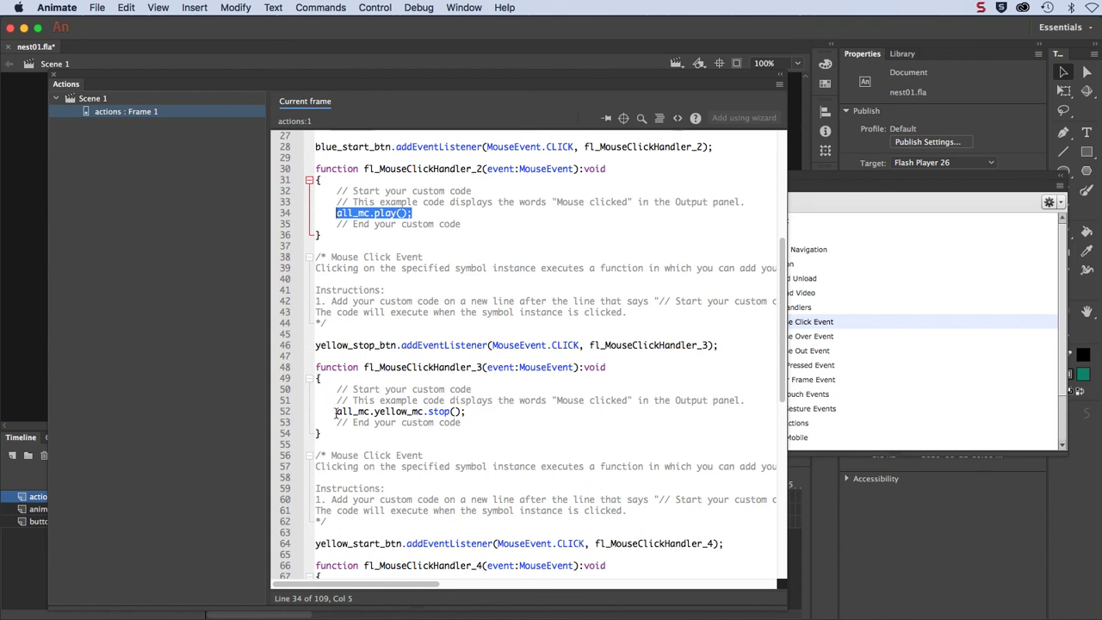
left_click_drag(336, 411, 374, 416)
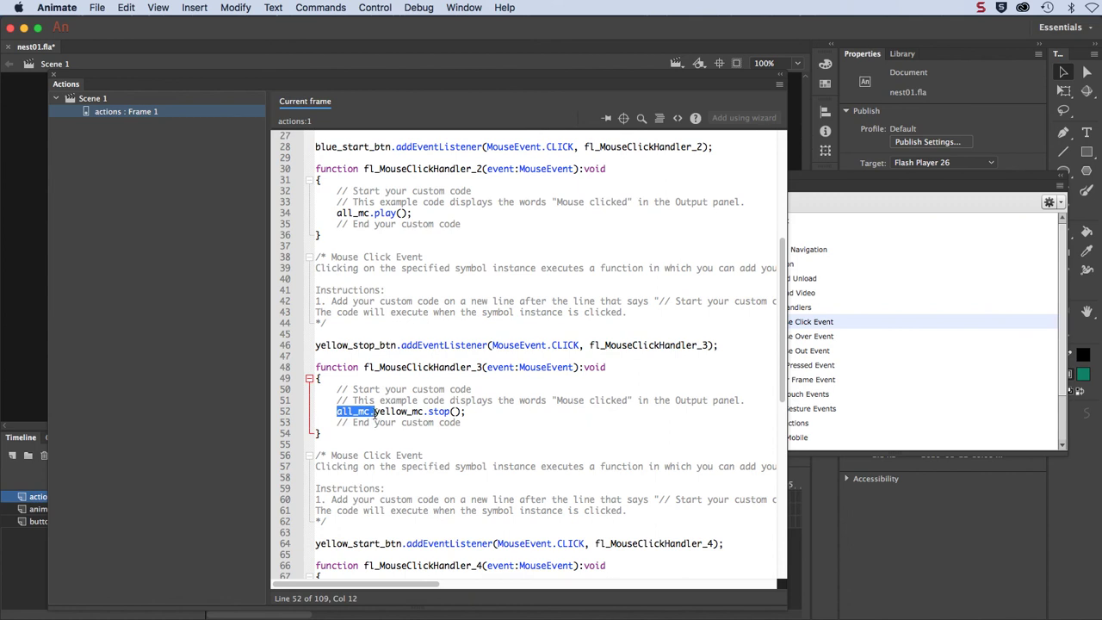
left_click_drag(374, 413, 427, 418)
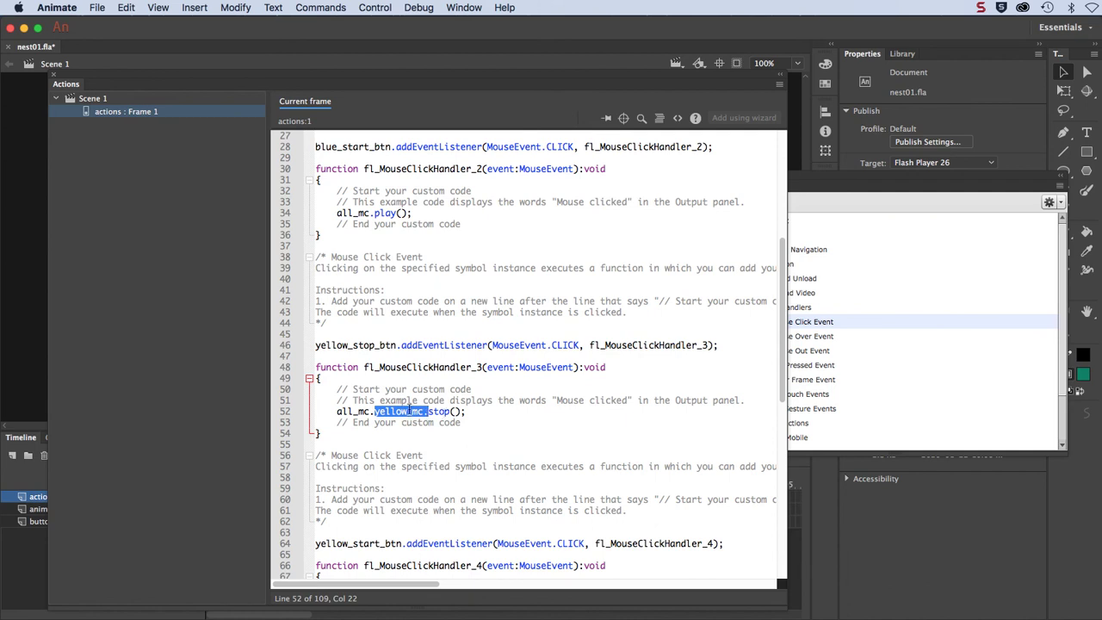
left_click_drag(428, 412, 462, 416)
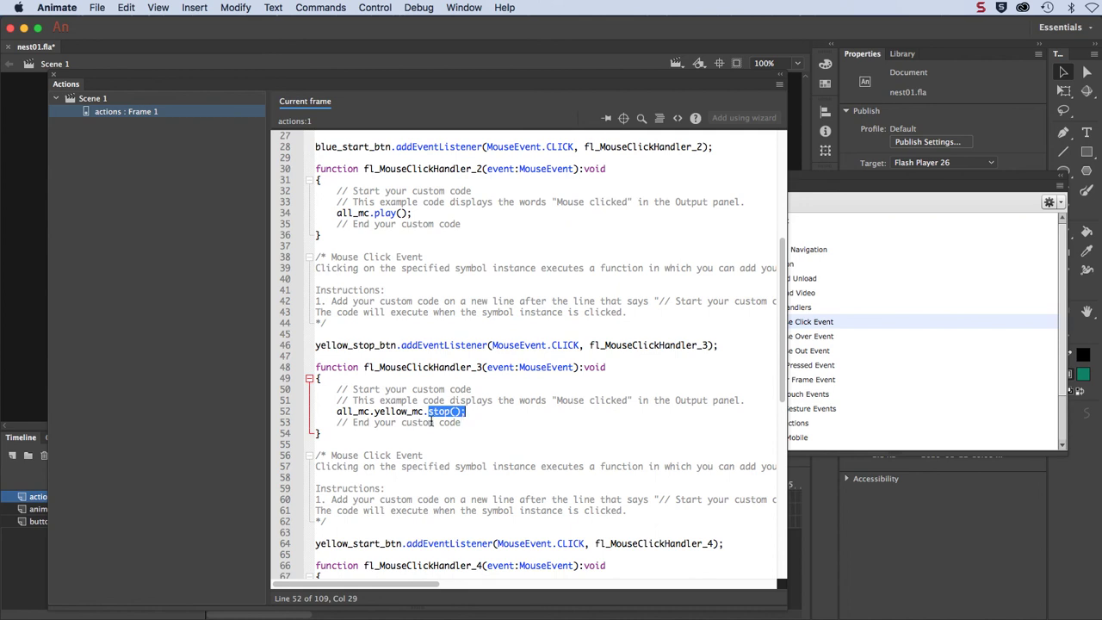
scroll(425, 412, "down", 3)
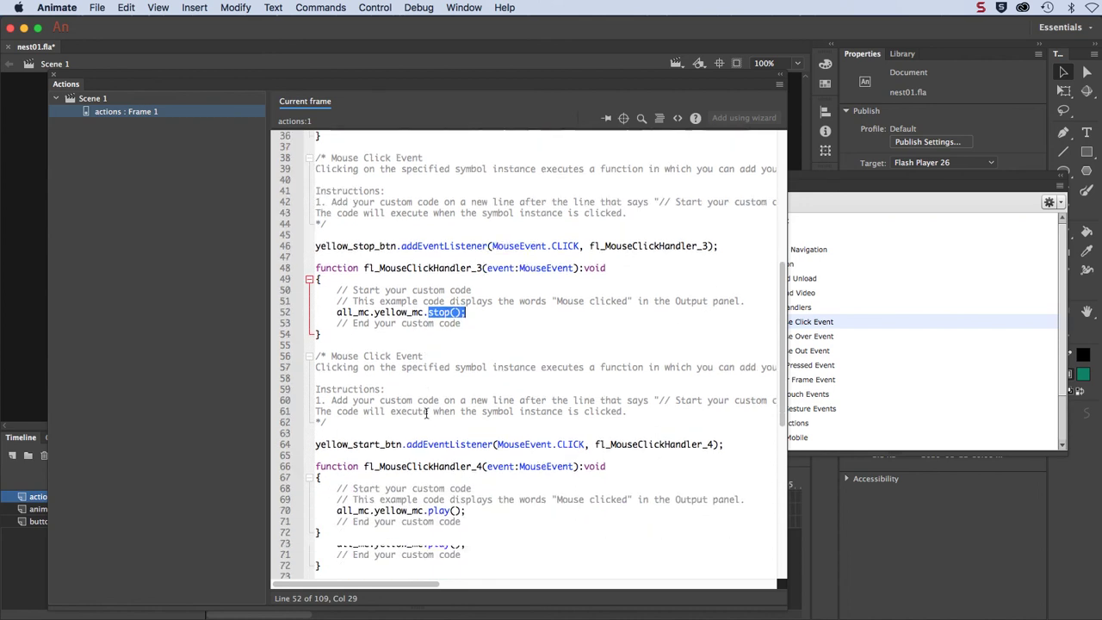
scroll(407, 454, "down", 1)
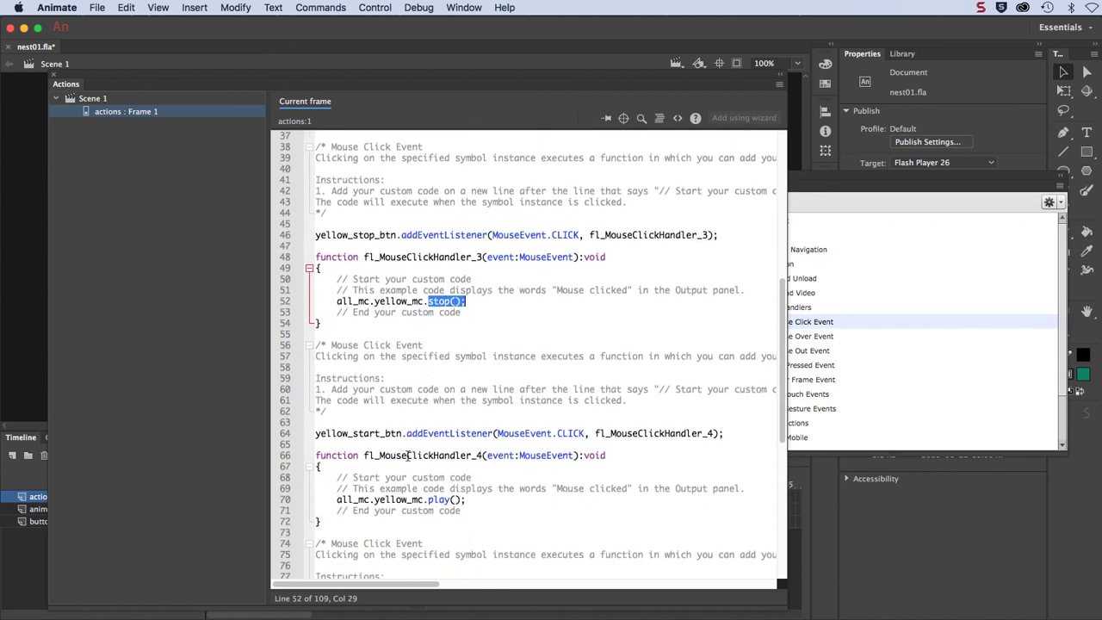
left_click_drag(469, 478, 336, 484)
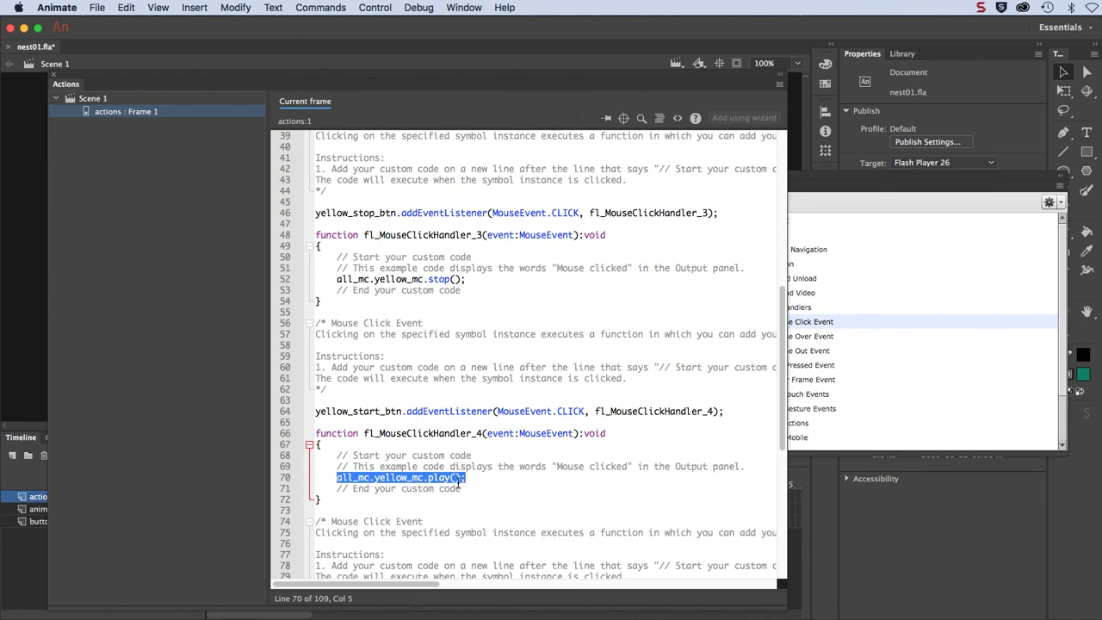
Examine each part of the all_mc.yellow_mc.green_mc.stop() path in the green stop button's handler.
scroll(466, 480, "down", 7)
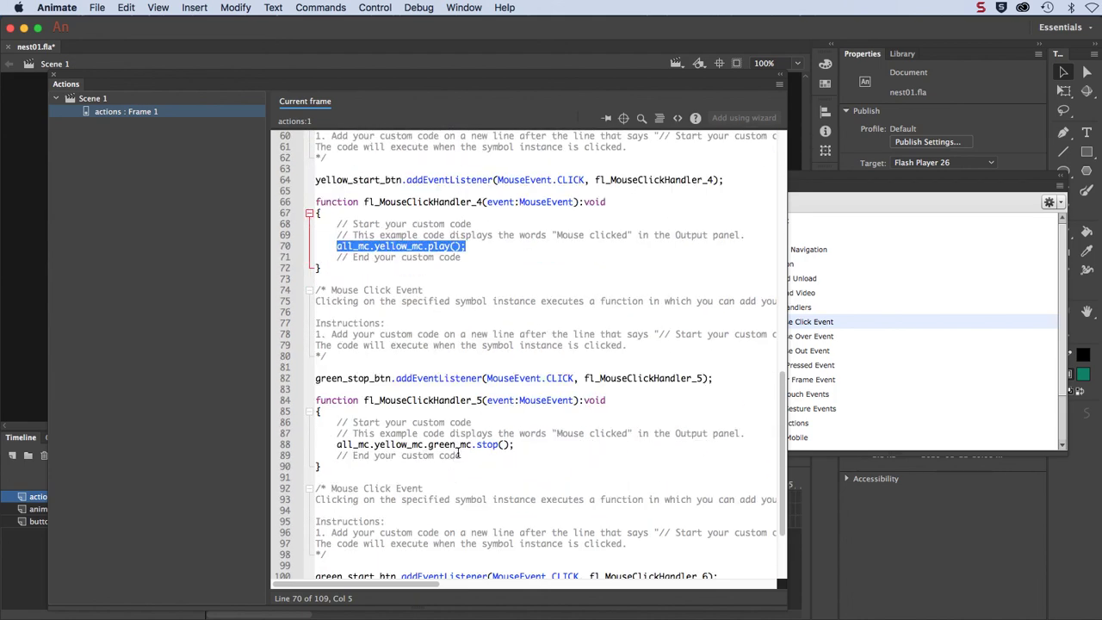
left_click_drag(428, 445, 472, 448)
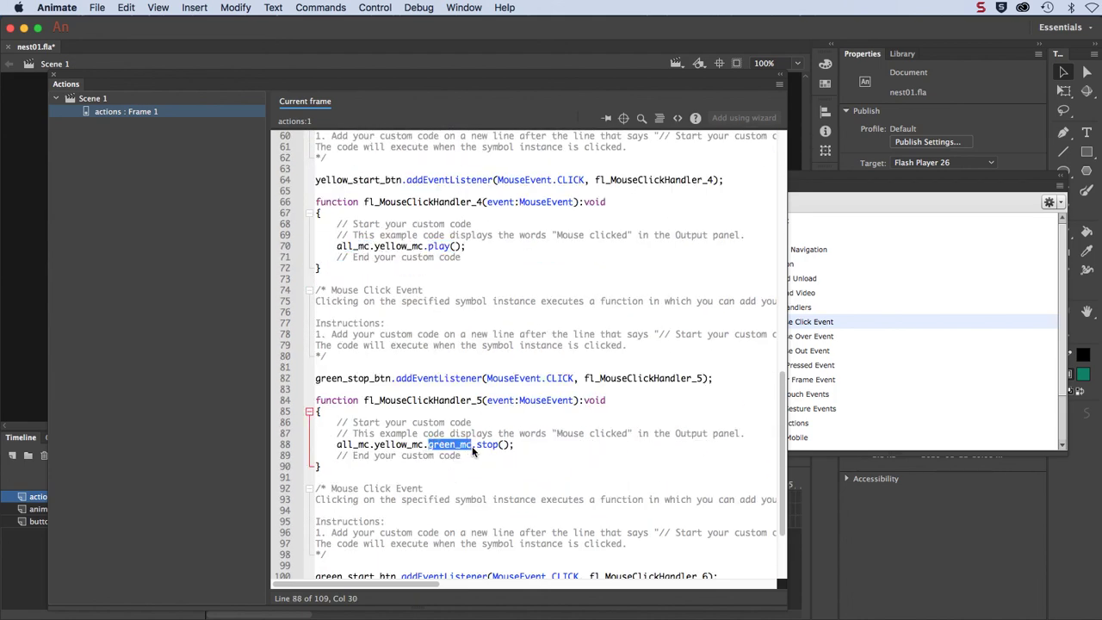
left_click(370, 446)
key("shift+Left")
left_click_drag(473, 445, 337, 445)
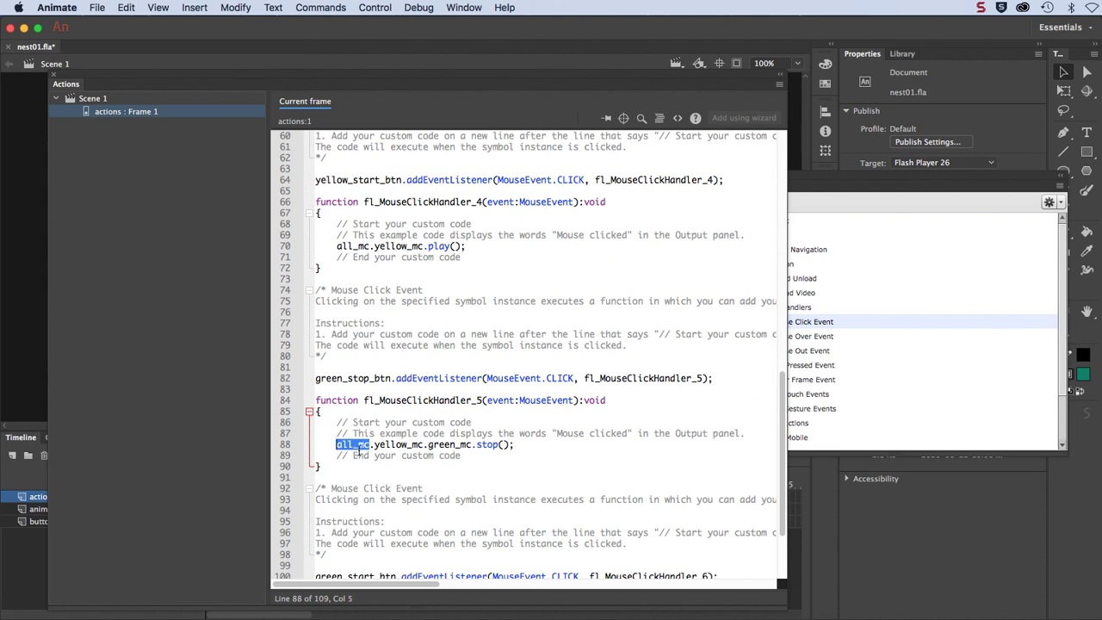
left_click(393, 445)
left_click_drag(476, 444, 519, 451)
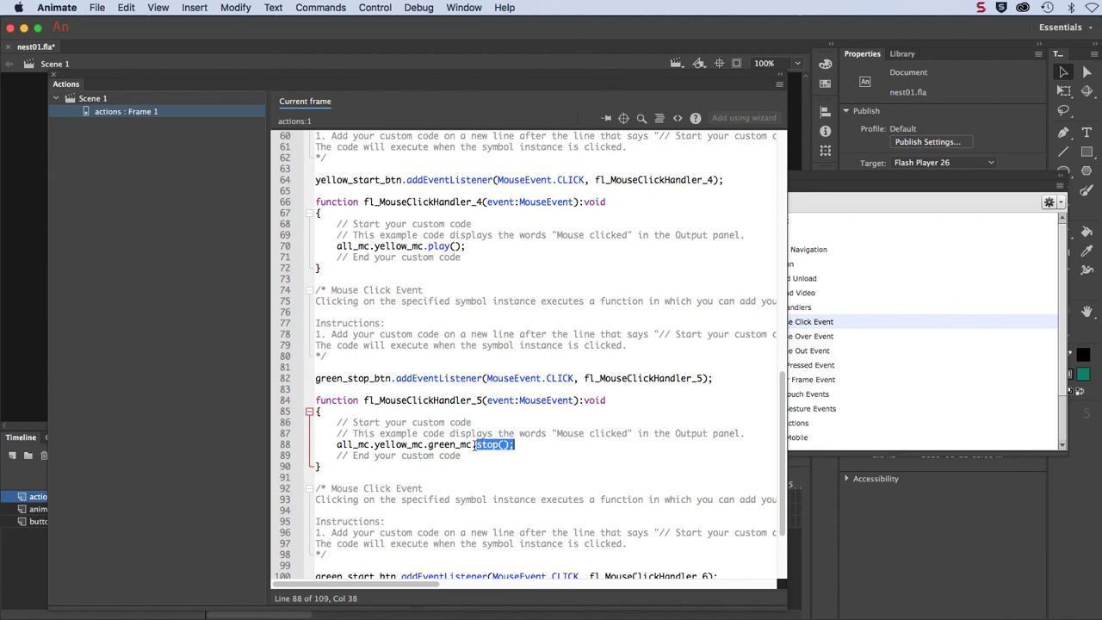
left_click_drag(471, 448, 431, 453)
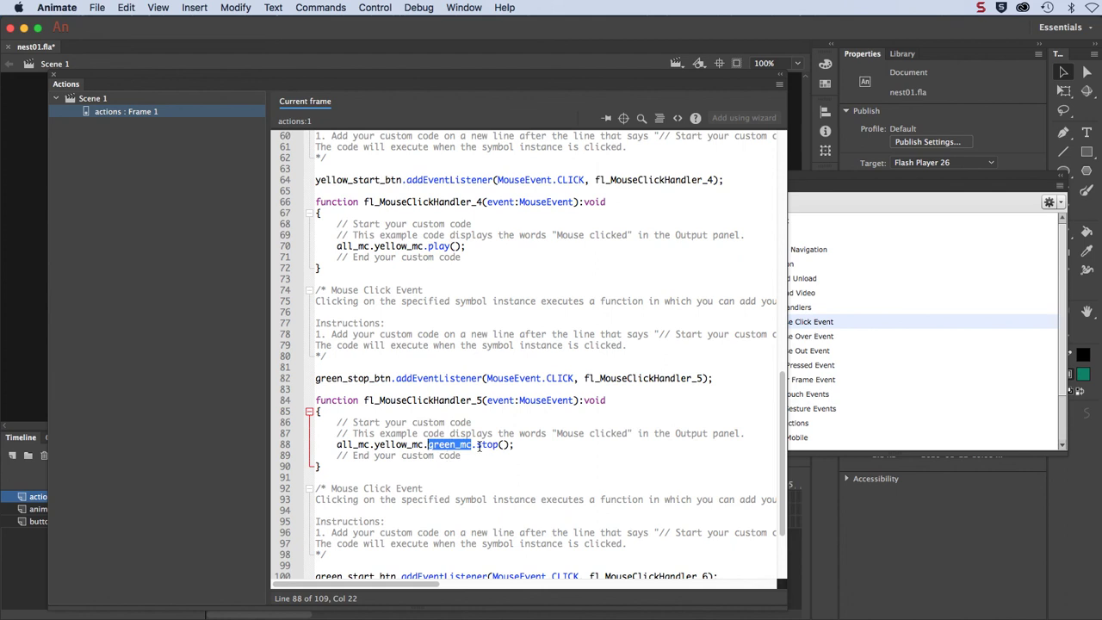
left_click_drag(476, 444, 517, 455)
Examine the all_mc.yellow_mc.green_mc.play() line in the green start button's handler.
scroll(508, 424, "down", 5)
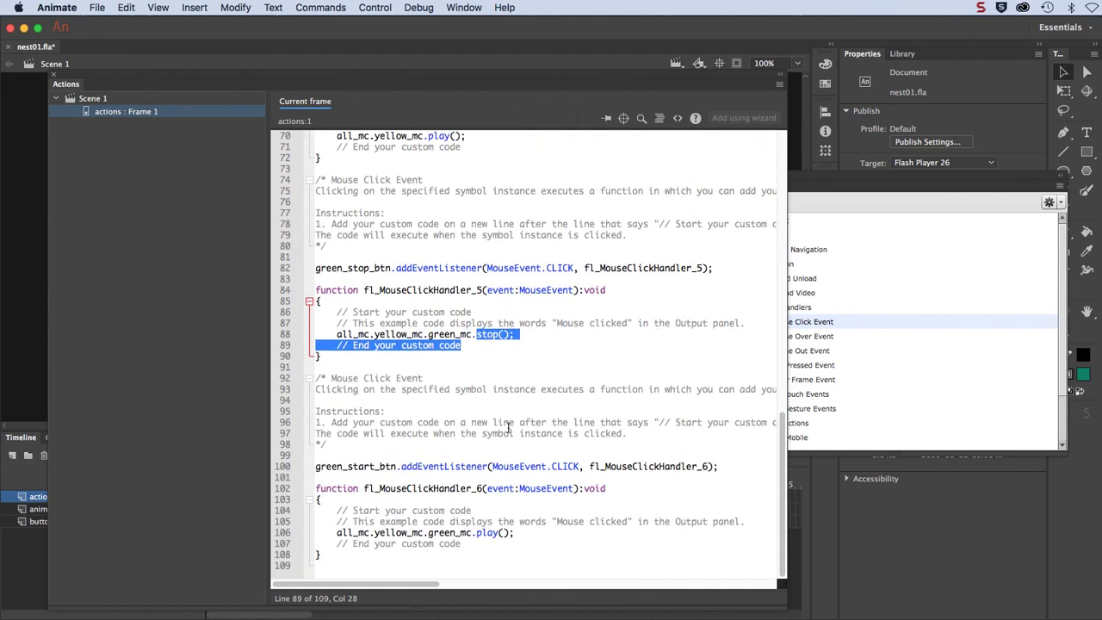
left_click_drag(516, 532, 334, 532)
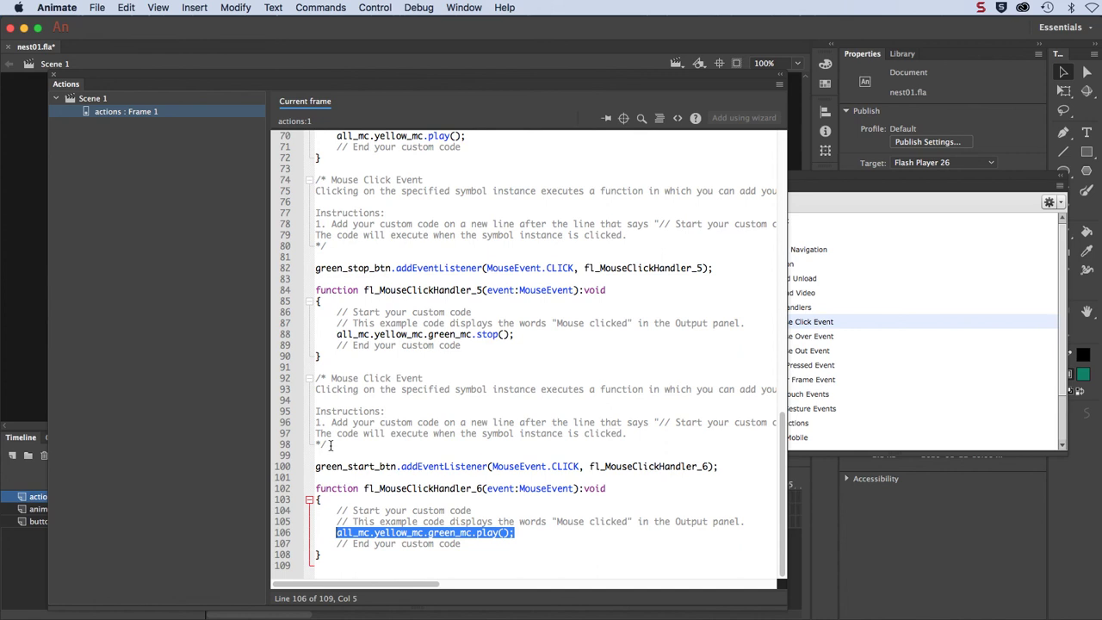
left_click(476, 533)
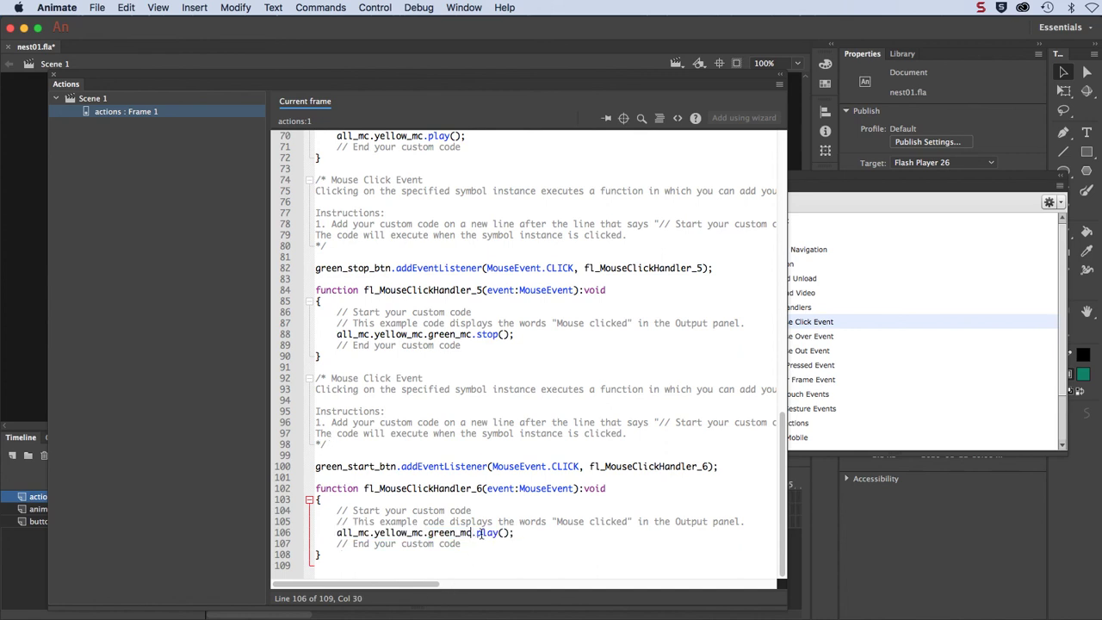
left_click_drag(476, 533, 330, 536)
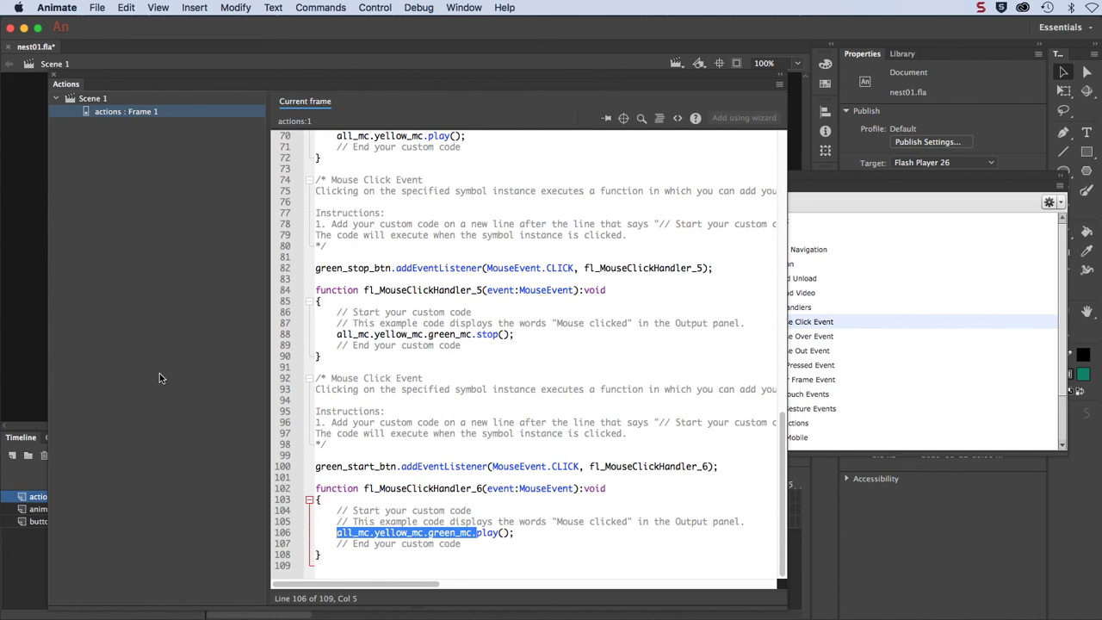
Close the script and snippet panels, and test the movie's start and stop buttons in the SWF preview before closing it.
left_click(54, 79)
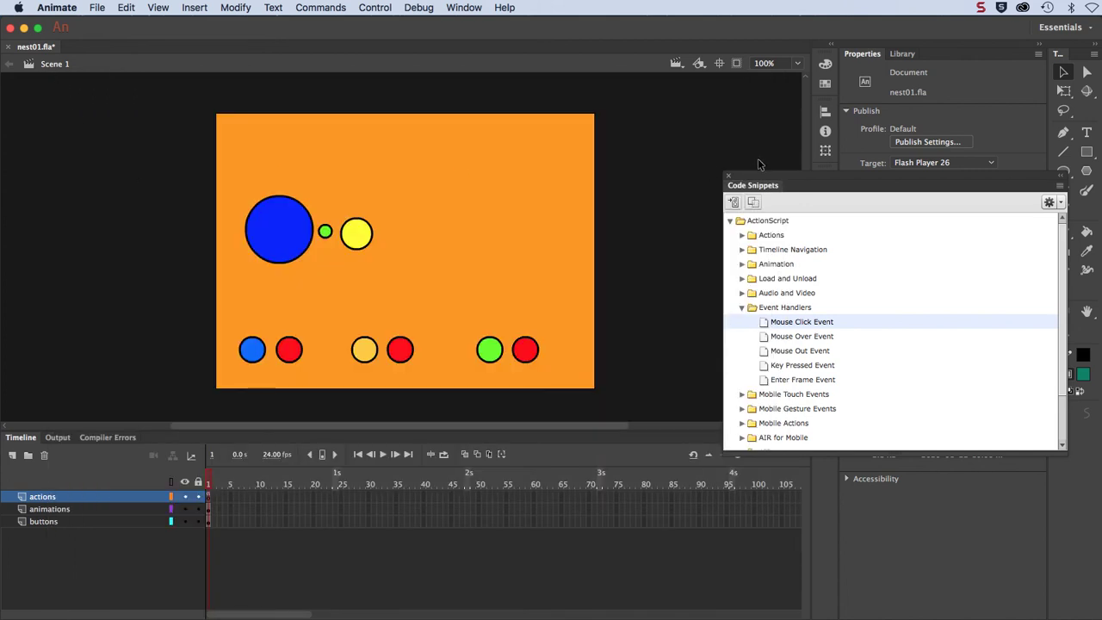
left_click(729, 177)
key("super+Return")
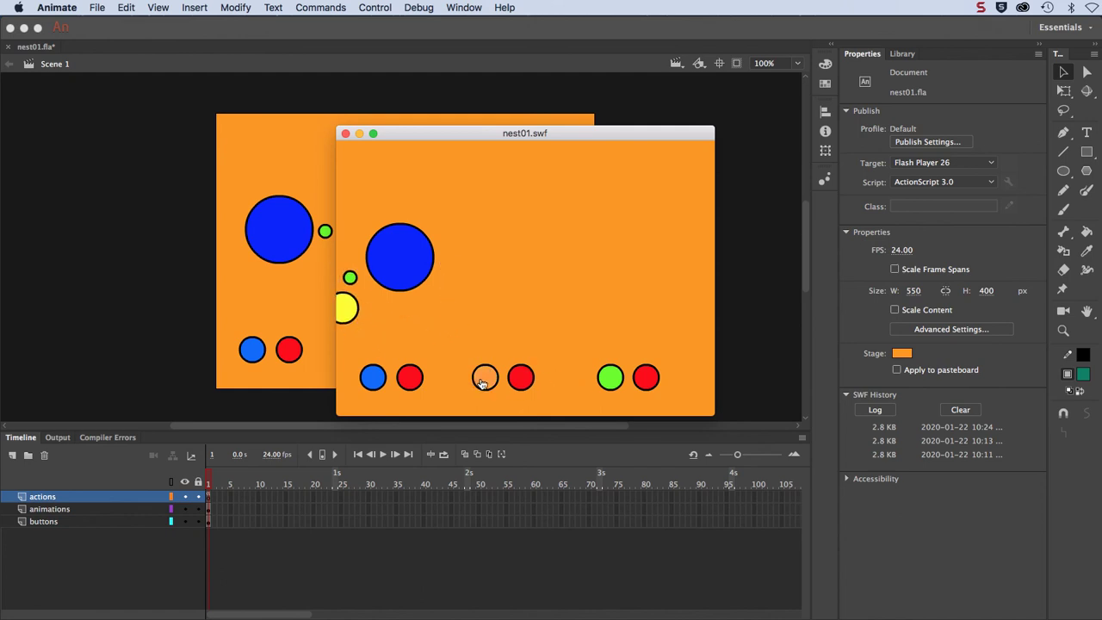
left_click(372, 377)
left_click(647, 380)
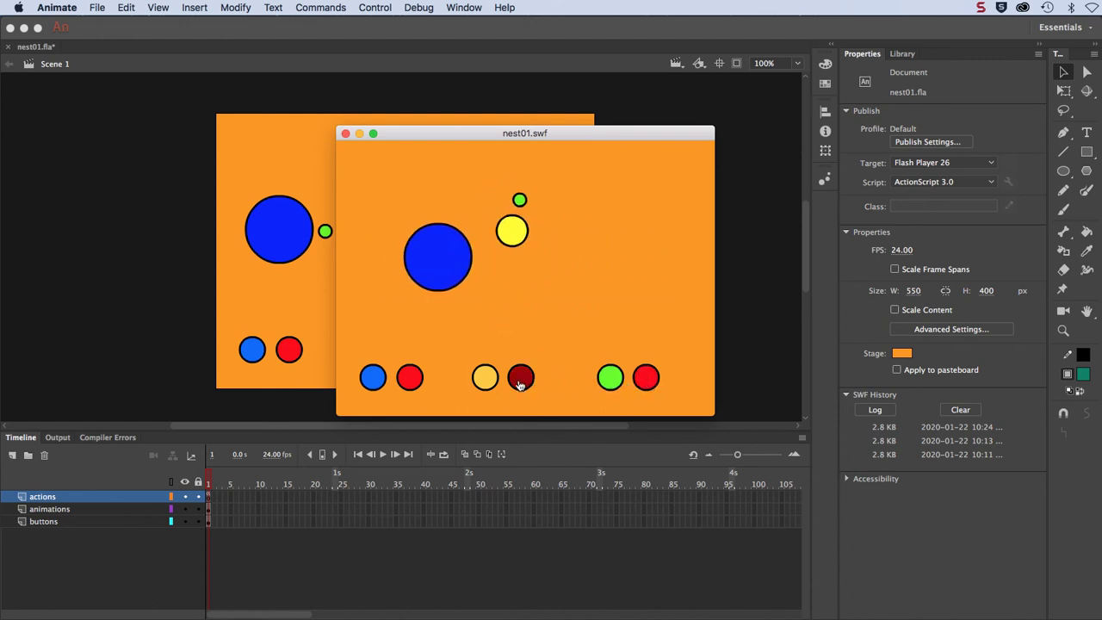
left_click(344, 134)
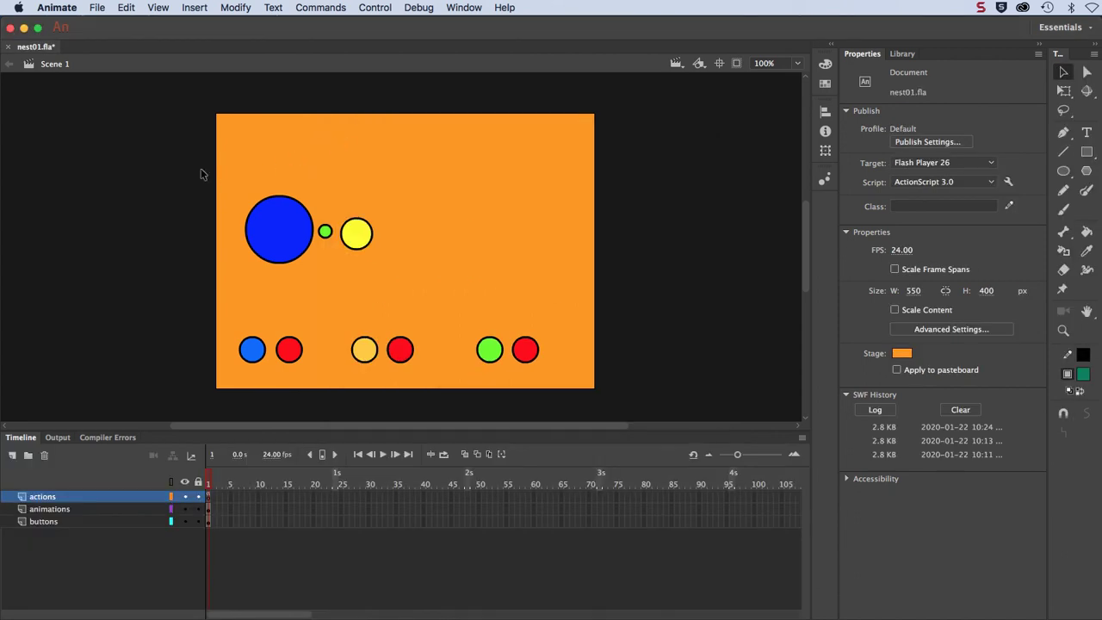